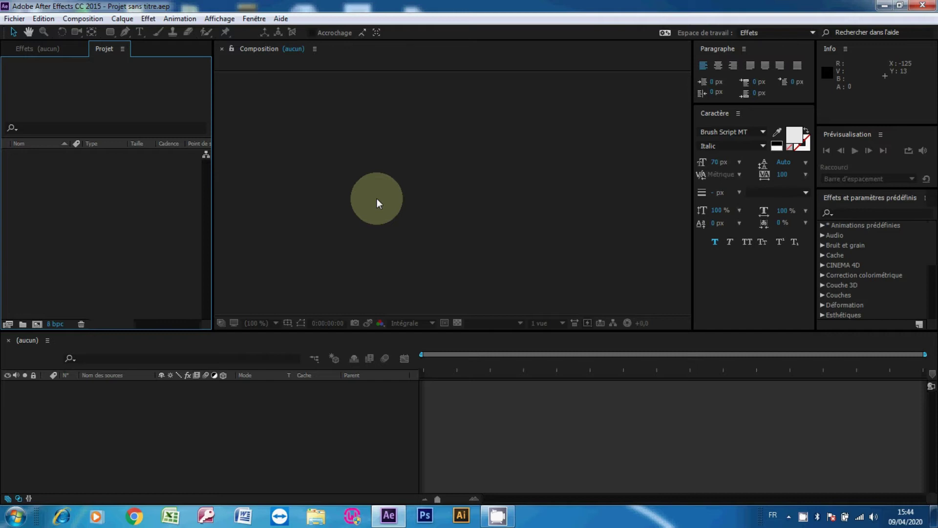
Step: Create a new composition with the HDTV 1080 29,97 preset at 1920 x 1080 px and a duration of 0;00;40;28
key("ctrl+n")
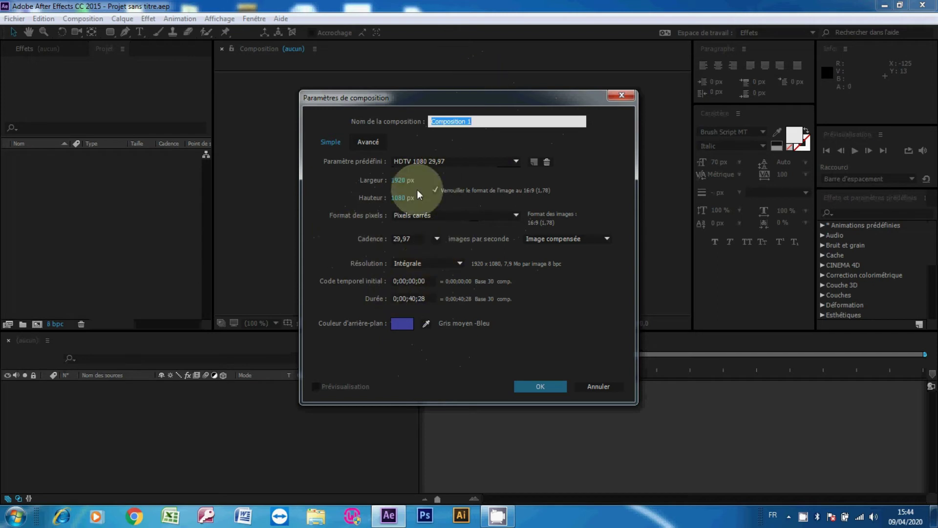
left_click(539, 384)
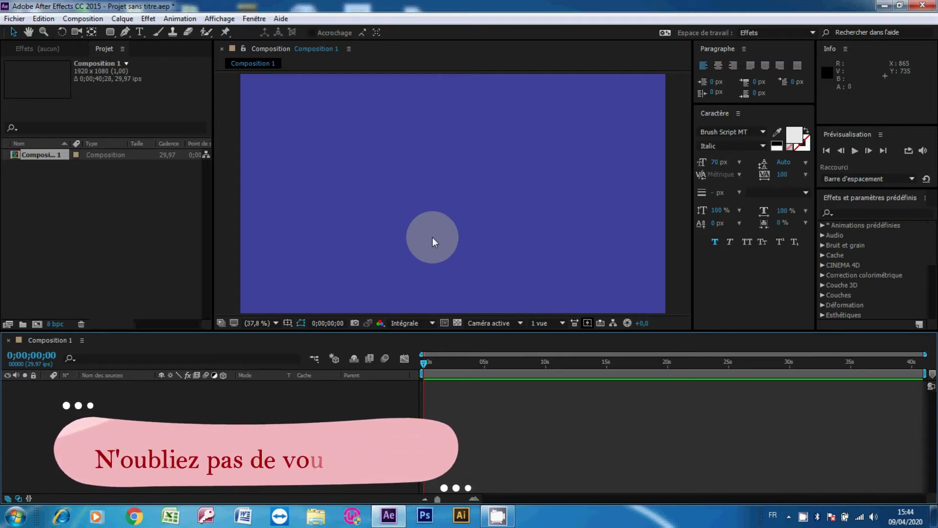
Step: Add an off-white (FBF6F6) solid layer at the full 1920 x 1080 px composition size
key("ctrl+y")
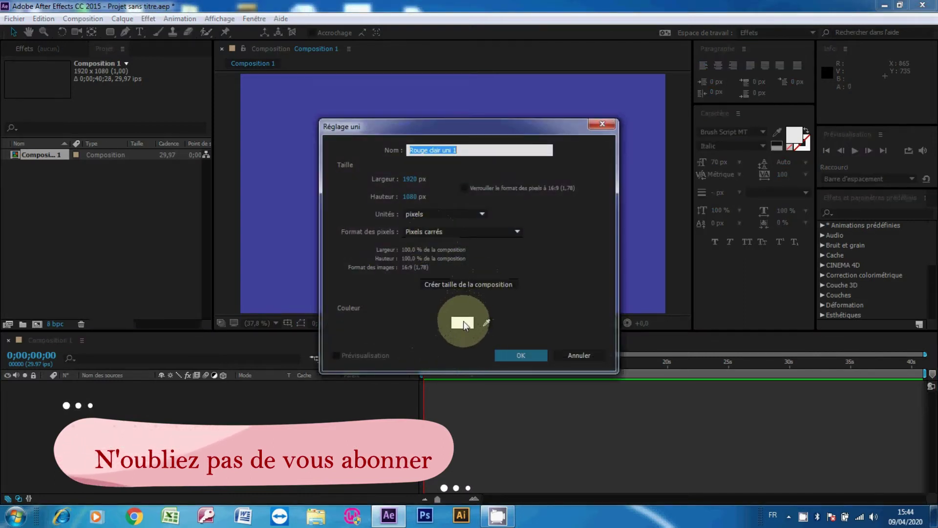
left_click(463, 321)
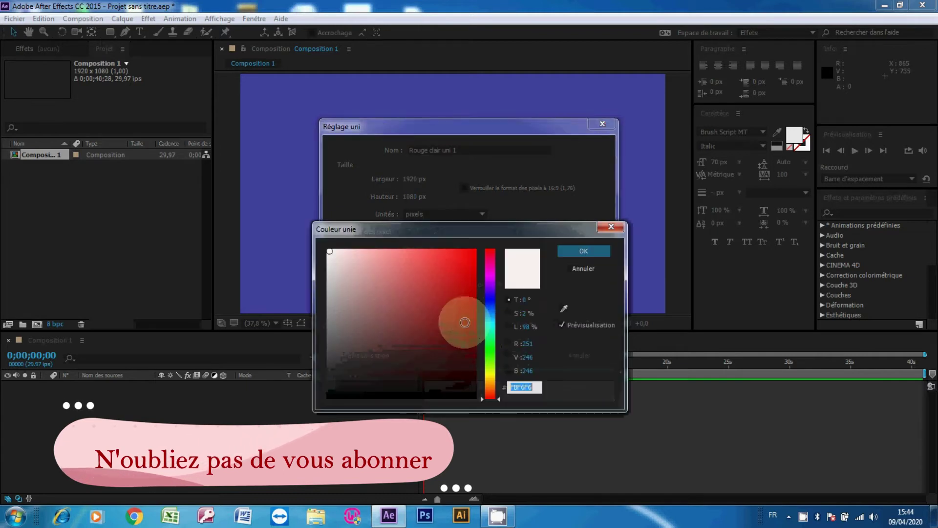
left_click(565, 268)
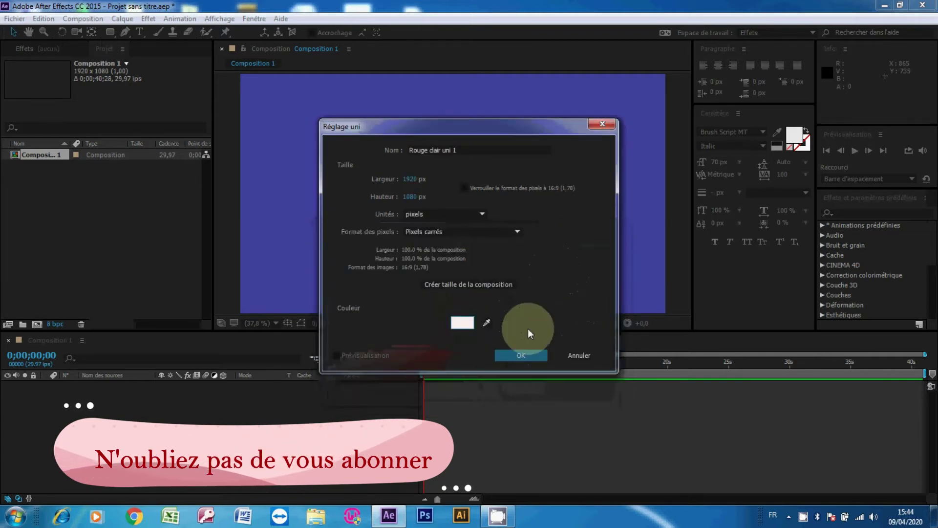
left_click(523, 353)
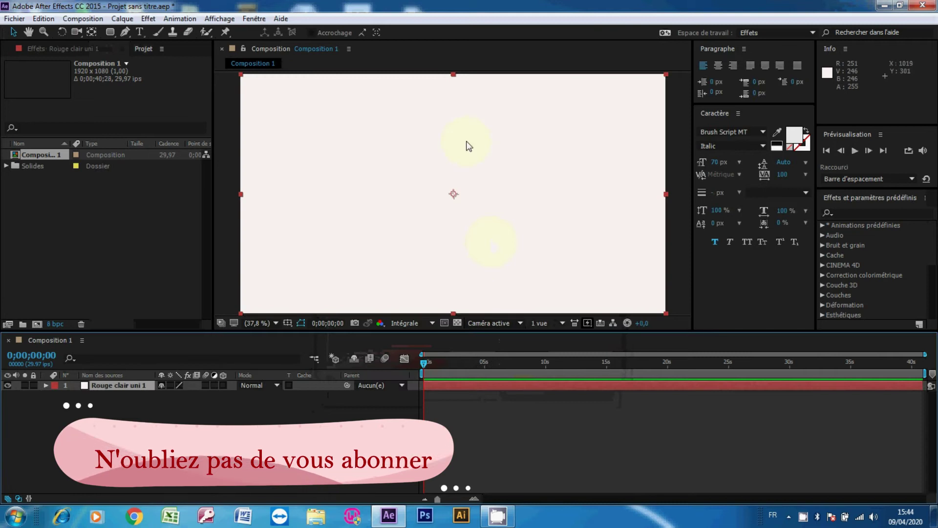
left_click(139, 395)
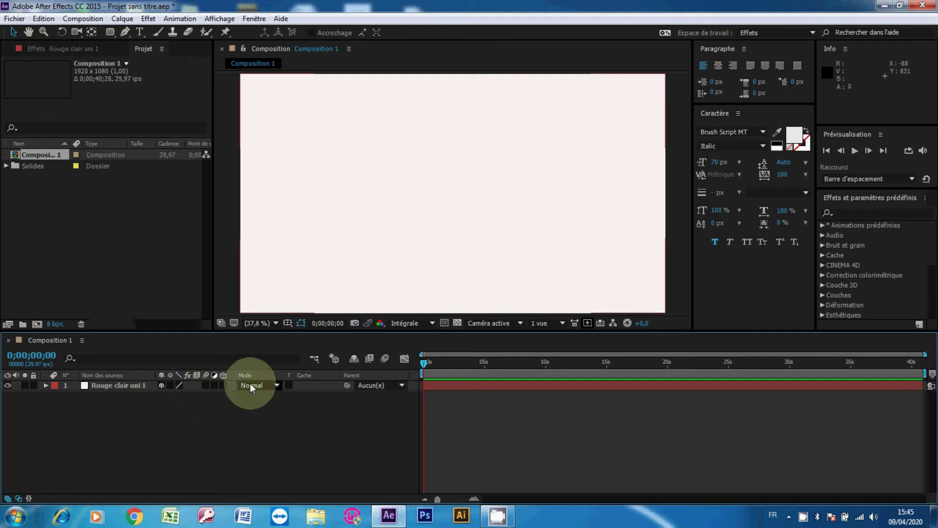
left_click(757, 35)
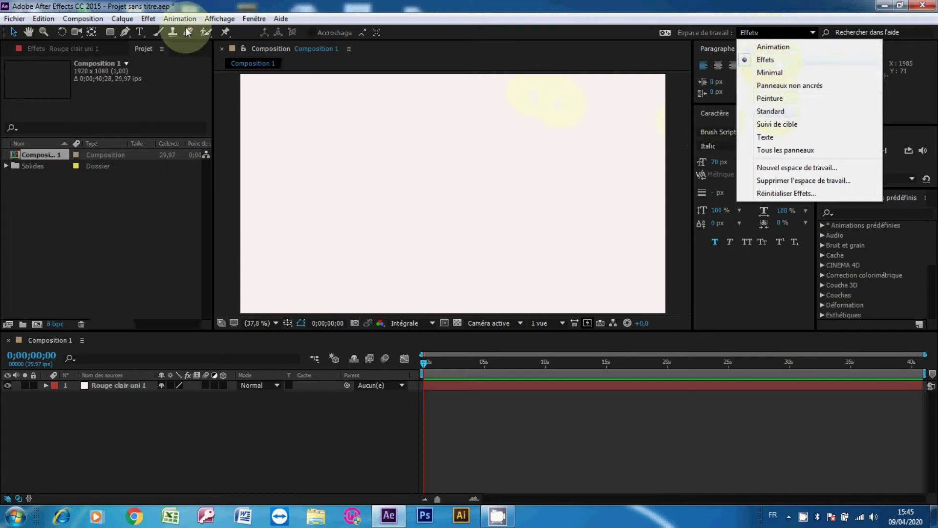
left_click(148, 19)
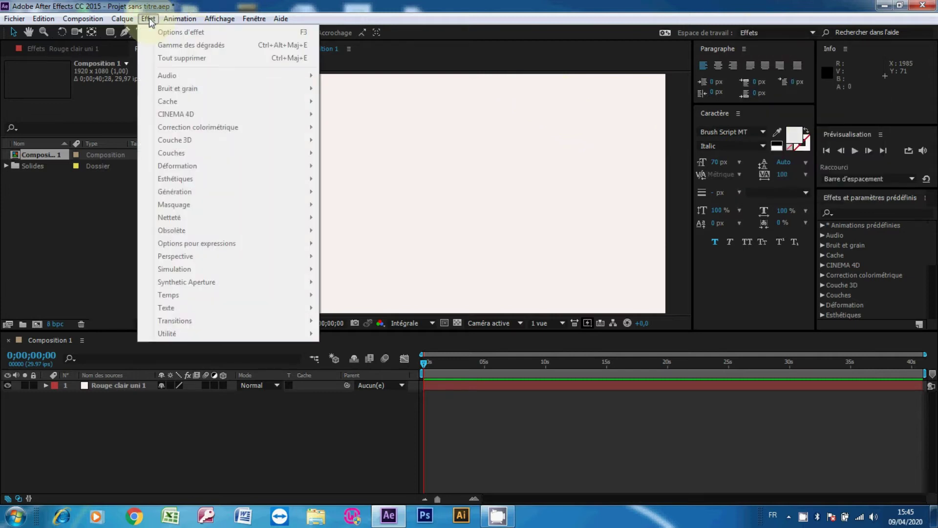
mouse_move(219, 19)
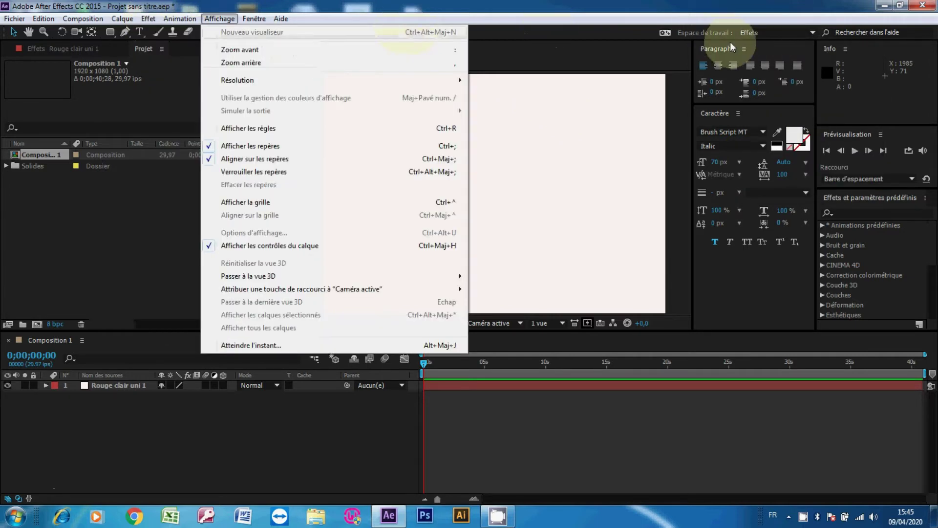
Step: Search the effects and presets for "Dég"
left_click(882, 216)
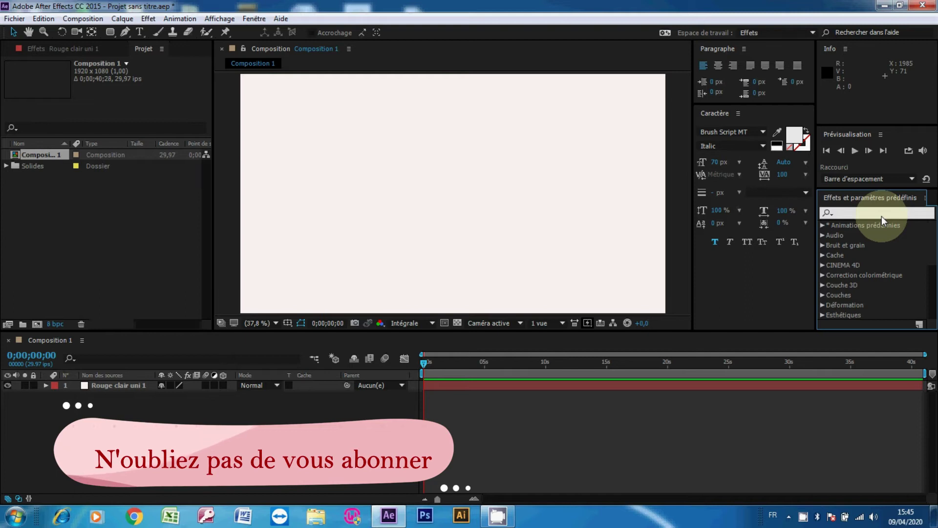
type("D")
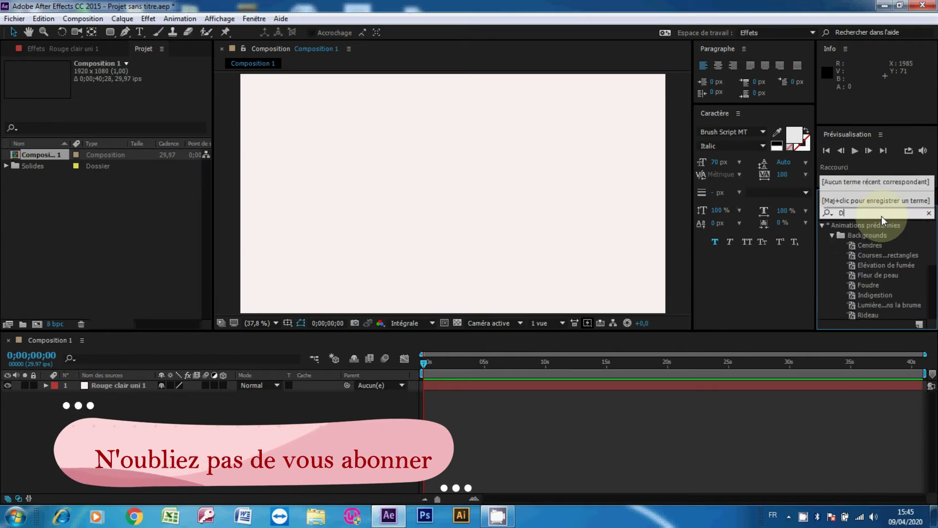
type("2")
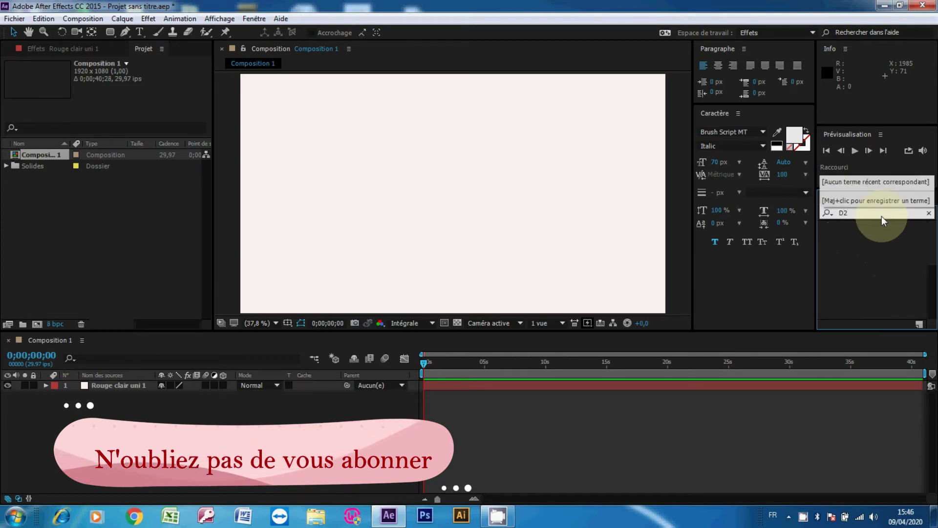
key("BackSpace")
type("é")
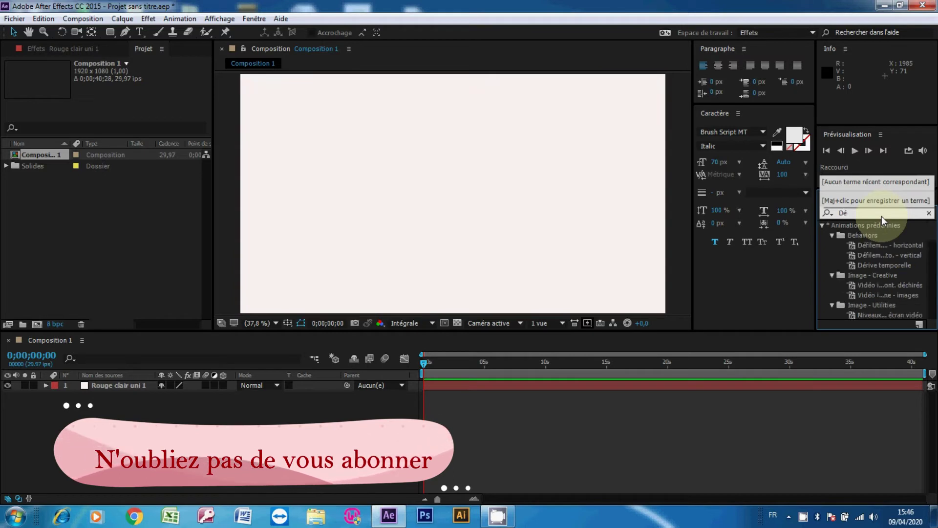
type("g")
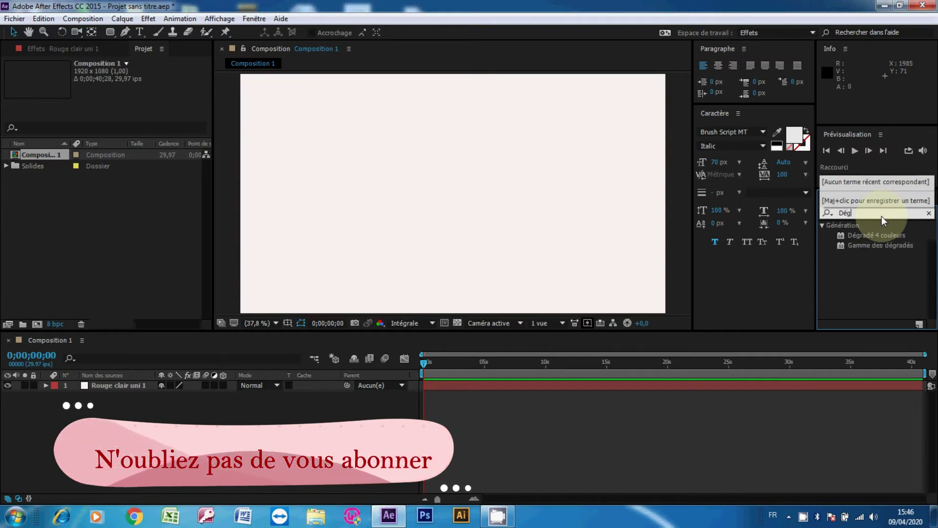
left_click(887, 249)
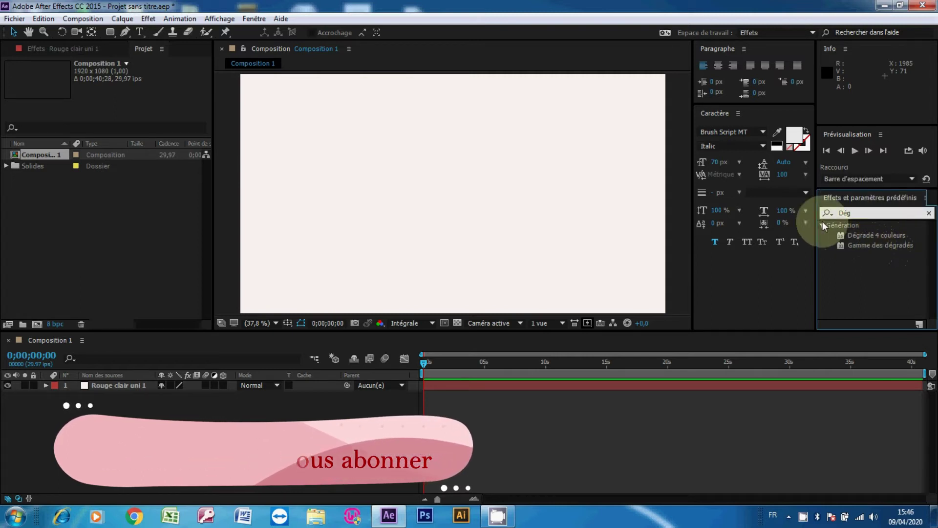
Step: Apply the Dégradé 4 couleurs effect to the solid layer
left_click(150, 20)
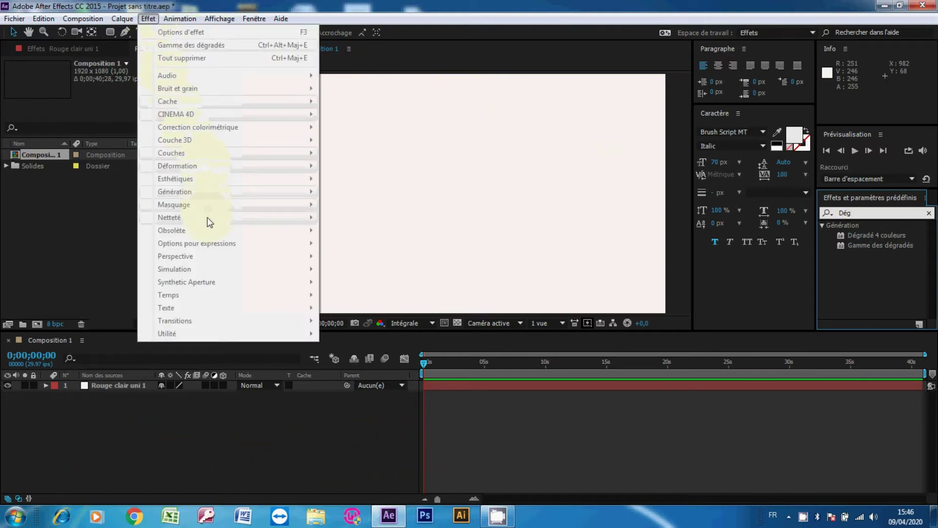
left_click(362, 189)
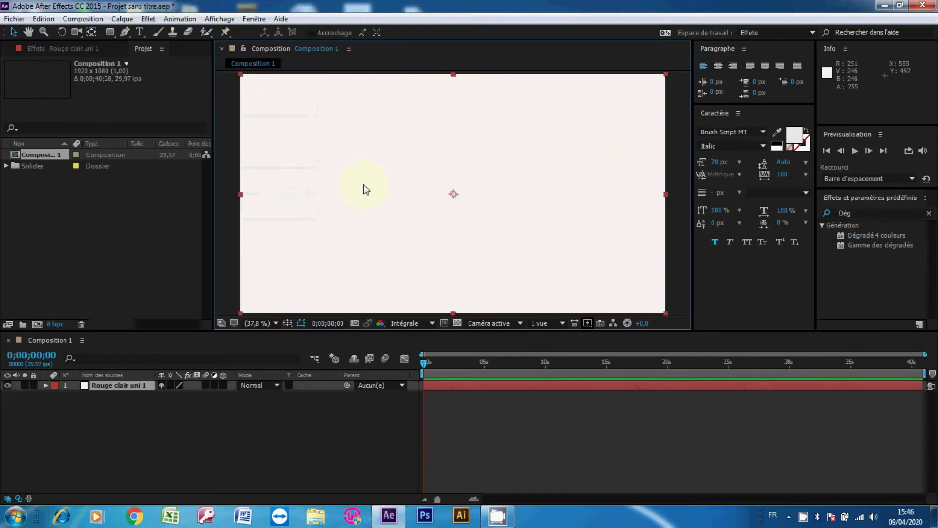
left_click(153, 21)
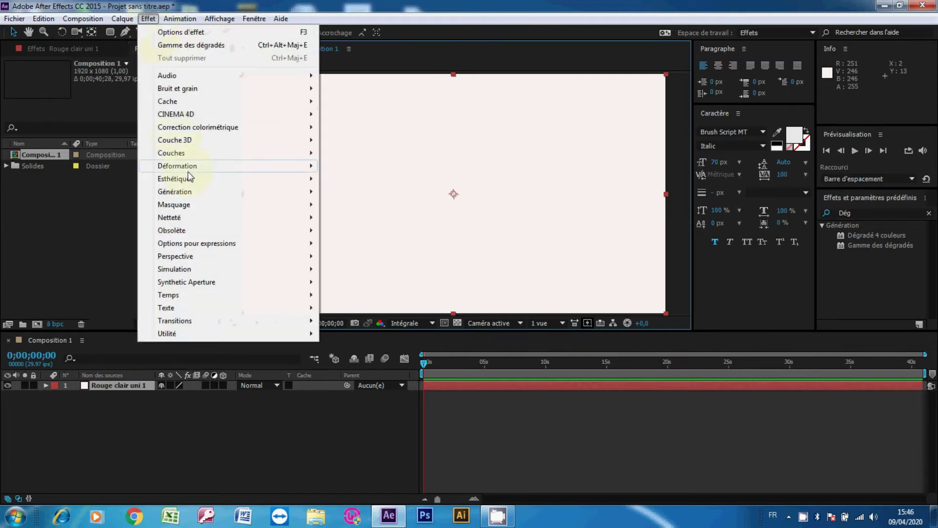
mouse_move(195, 192)
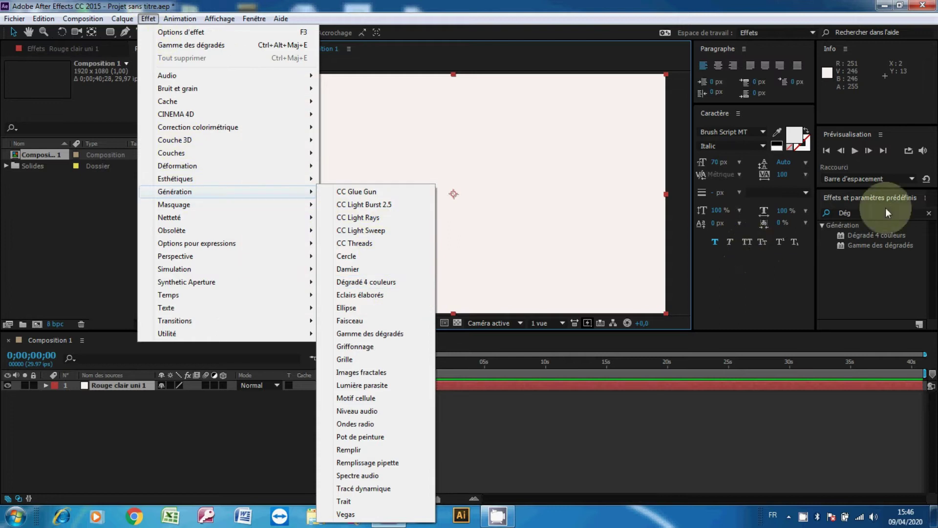
left_click(869, 239)
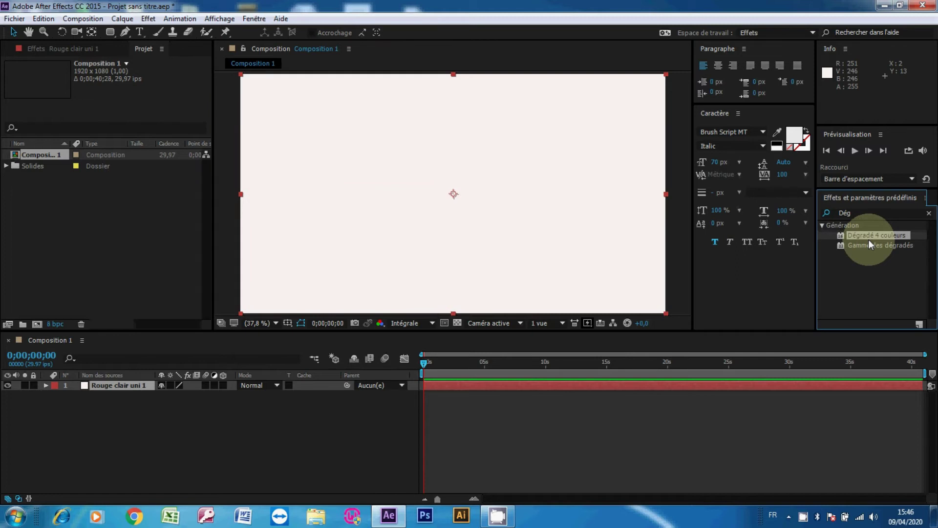
left_click_drag(869, 240, 869, 240)
left_click_drag(869, 240, 529, 245)
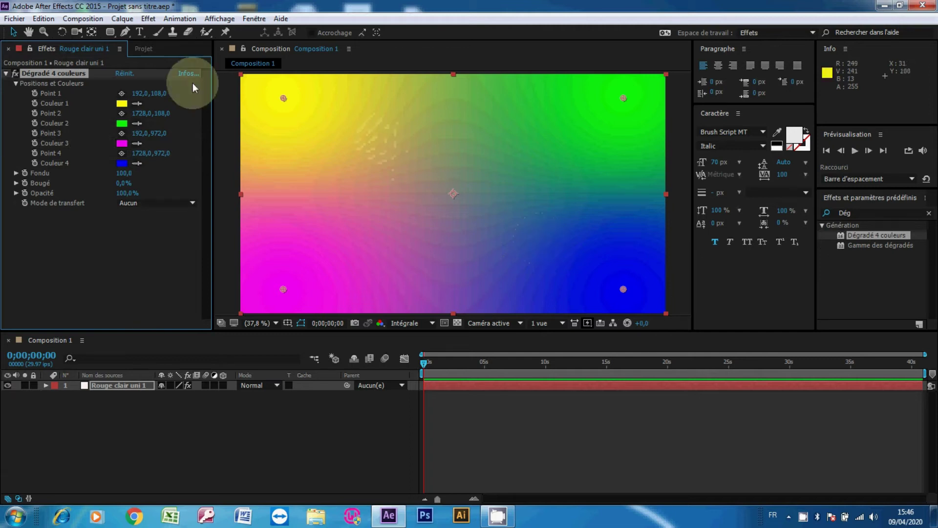
Step: Change Couleur 4 of the four-color gradient to a softer, less saturated blue
left_click(123, 164)
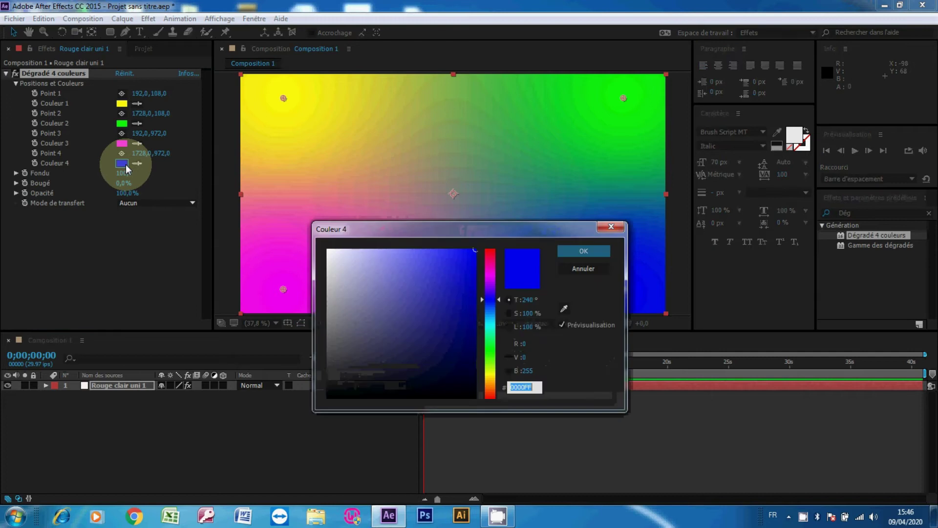
mouse_move(433, 267)
left_mouse_down()
mouse_move(430, 297)
mouse_move(420, 269)
left_mouse_up()
left_click(562, 255)
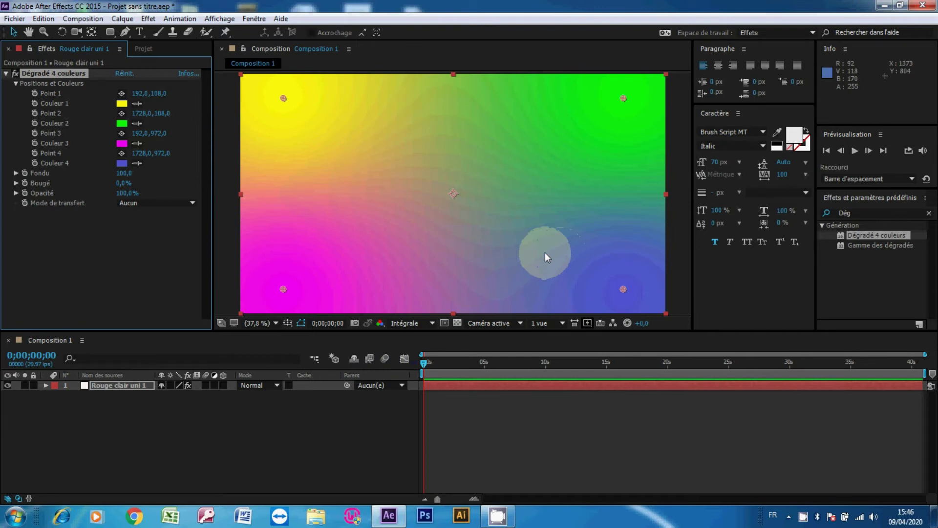
left_click(681, 199)
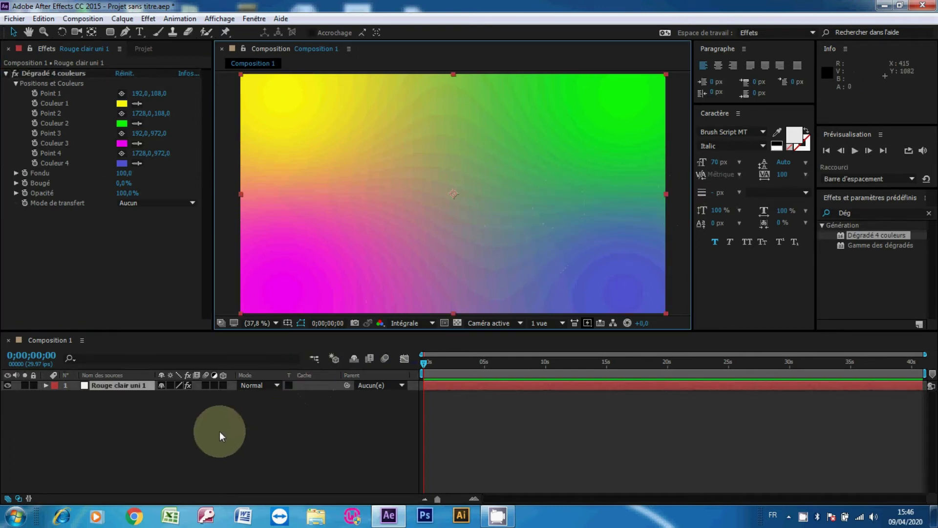
Step: Rename the gradient solid layer to "ap"
left_click(139, 386)
right_click(139, 386)
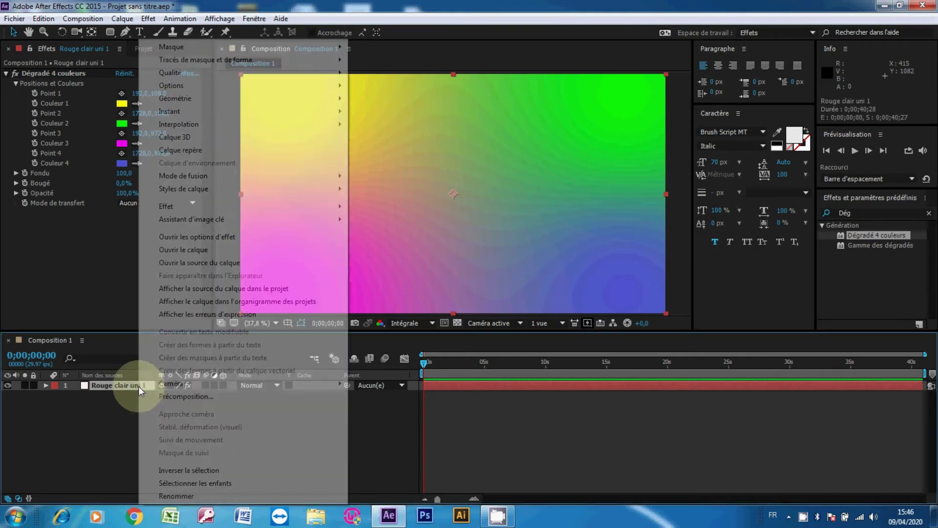
left_click(177, 496)
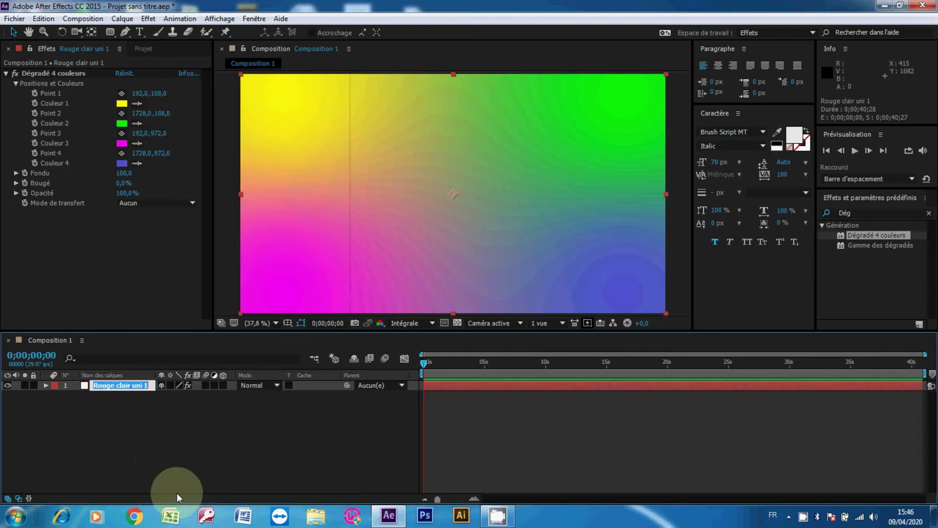
type("ap")
key("BackSpace")
key("BackSpace")
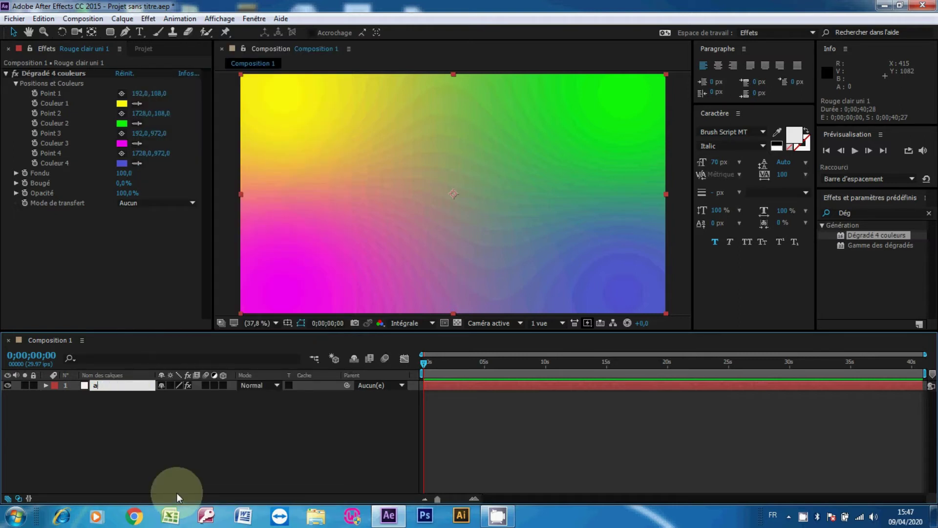
type("ap")
key("Return")
left_click(213, 462)
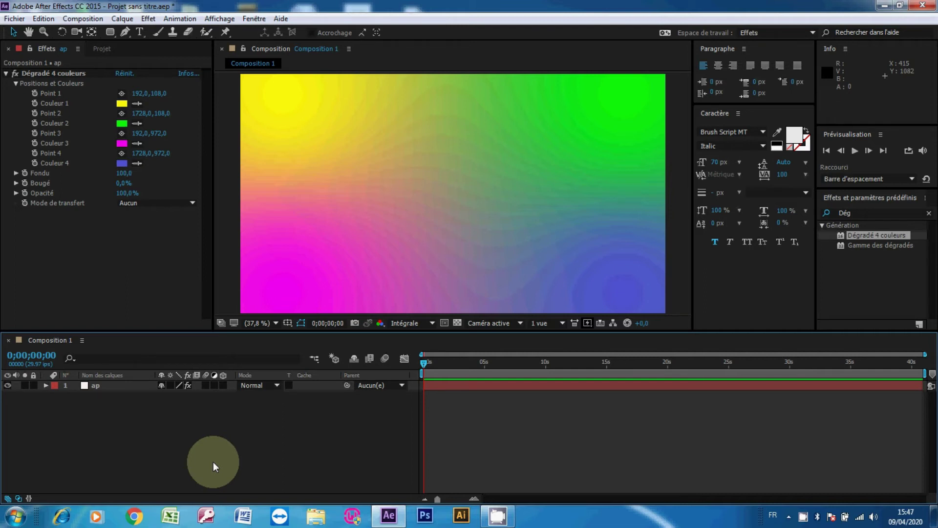
Step: Choose the Rounded Rectangle tool and set its fill to Aucun
left_click(110, 32)
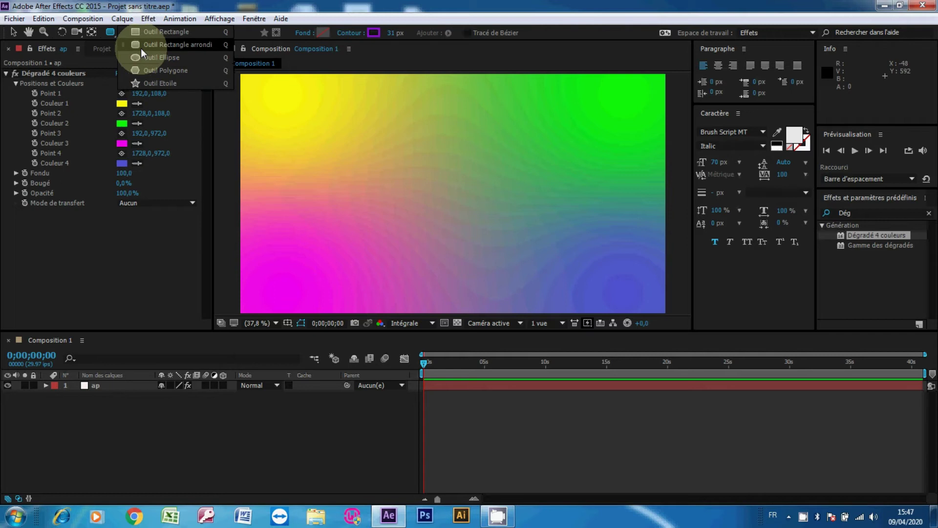
left_click(140, 48)
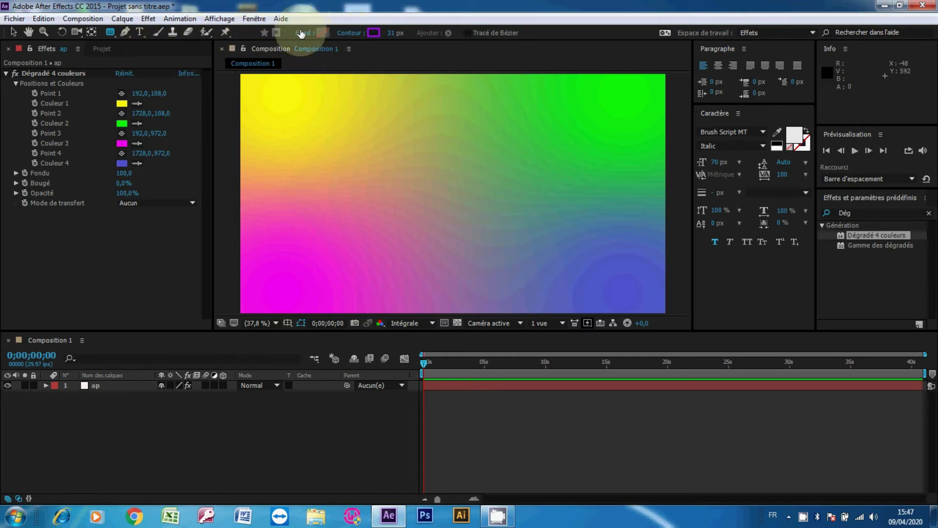
left_click(112, 31)
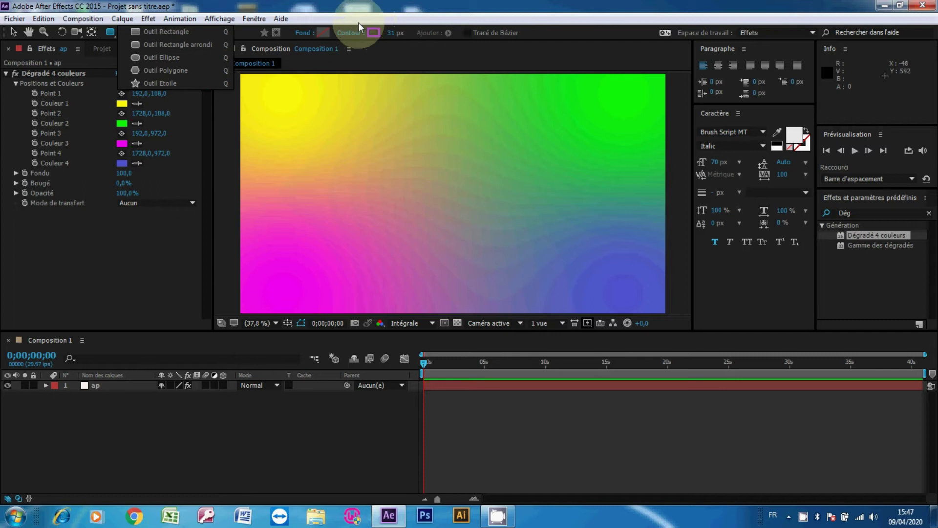
left_click(304, 33)
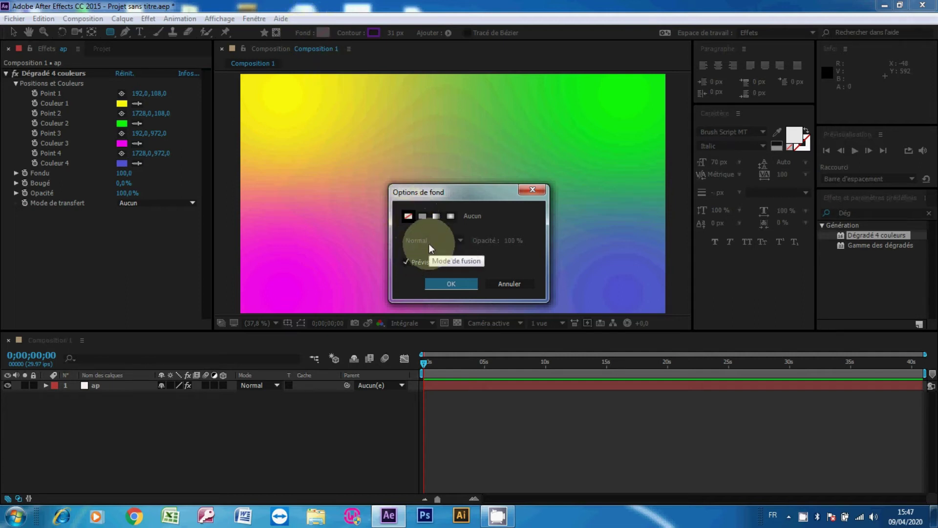
left_click(448, 283)
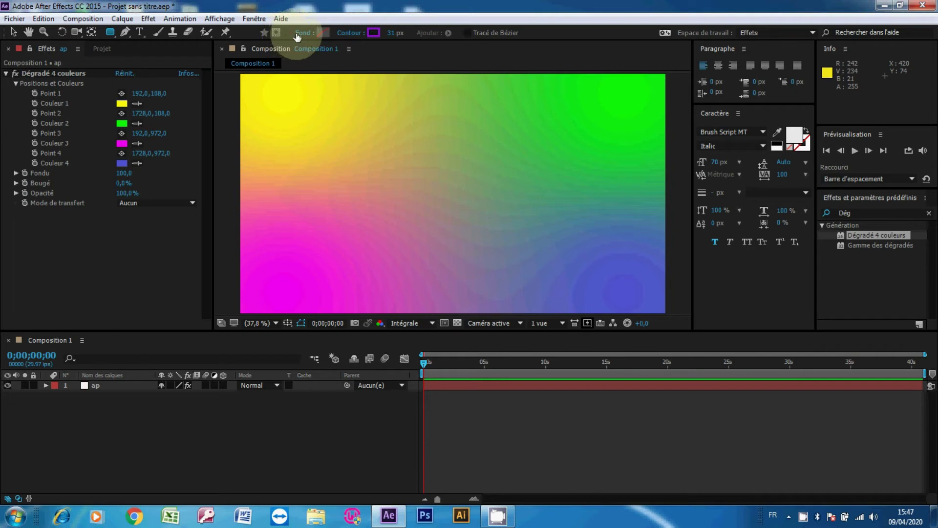
Step: Set the stroke to white at 6 px and draw a rectangle about 610 x 520 px near the composition's center
left_click(373, 35)
left_click_drag(373, 35, 376, 35)
left_click_drag(386, 126, 522, 241)
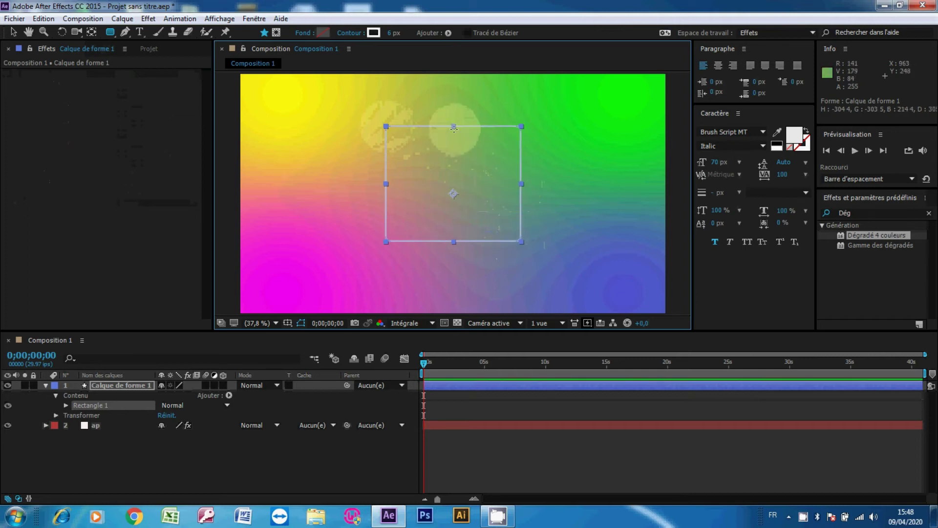
Step: Rename the rectangle's shape layer to "r1" and collapse its properties
left_click(19, 37)
left_click(352, 179)
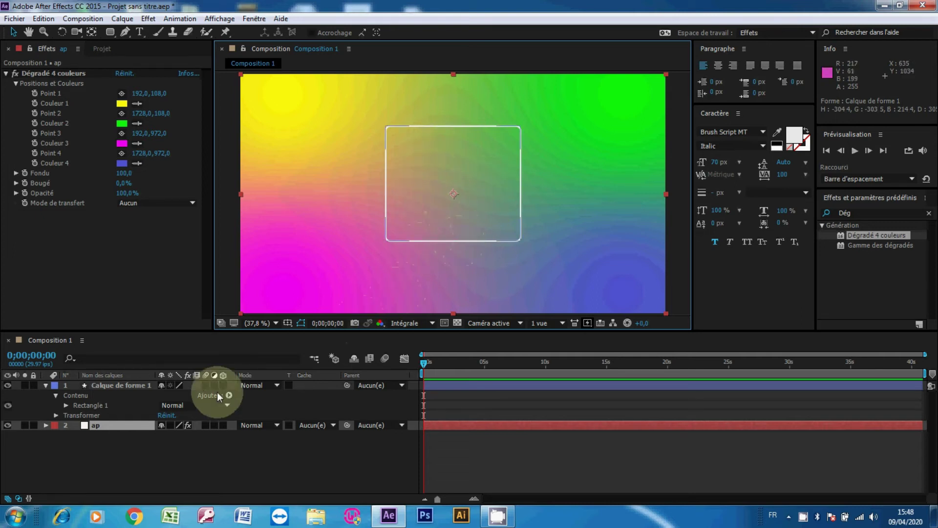
left_click(46, 386)
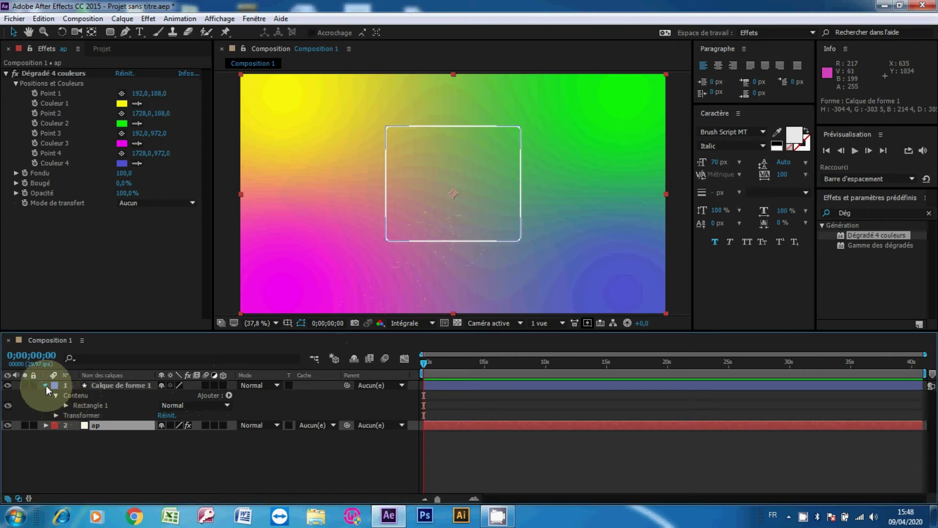
left_click(104, 387)
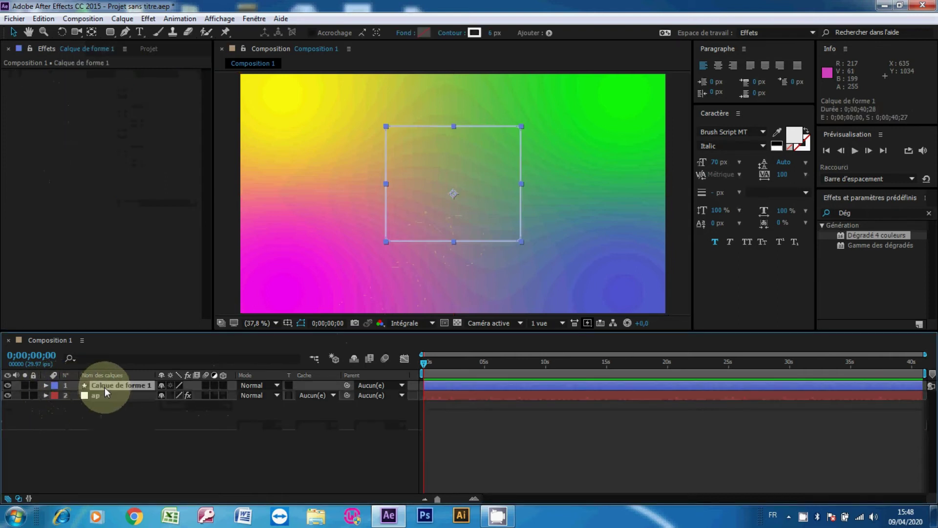
right_click(104, 387)
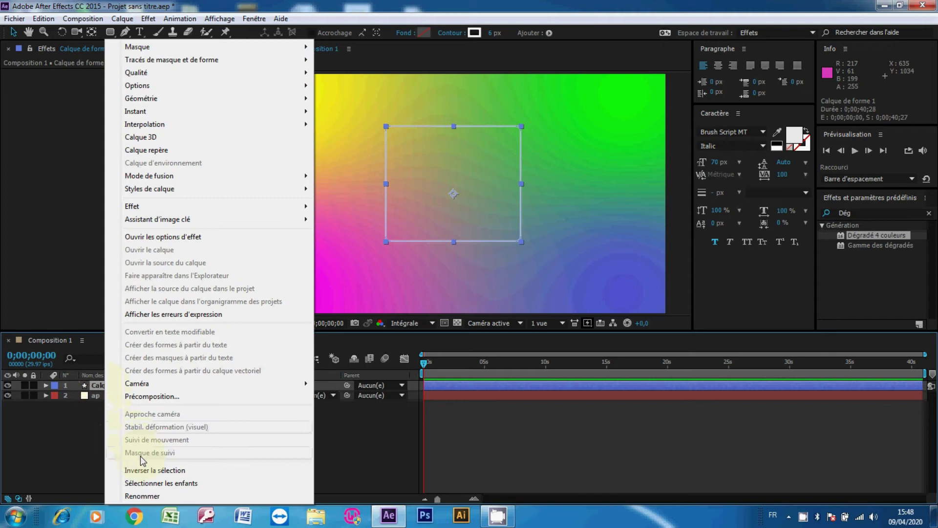
left_click(152, 496)
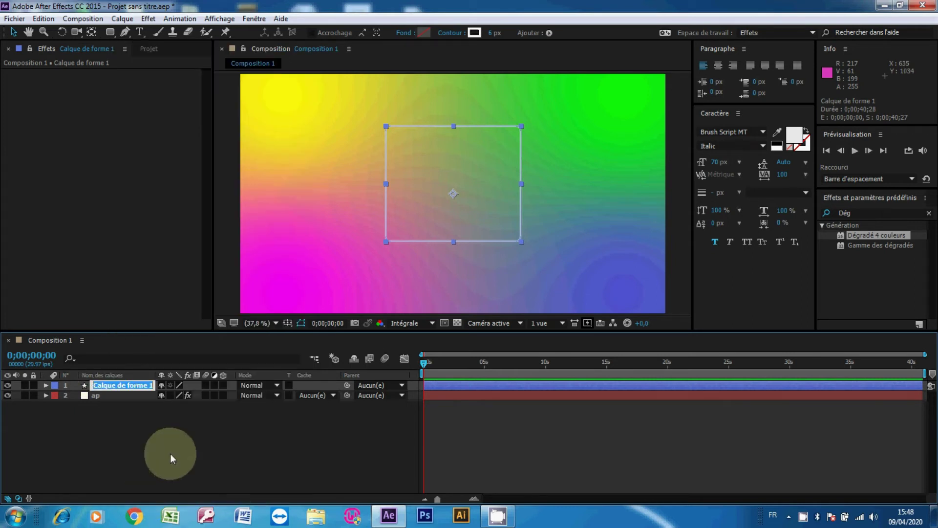
type("r&")
key("BackSpace")
type("1")
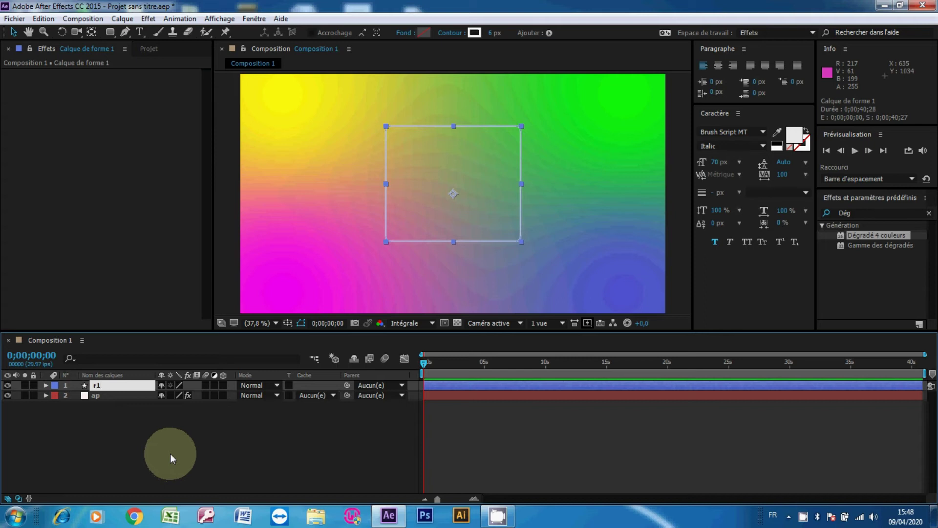
key("Return")
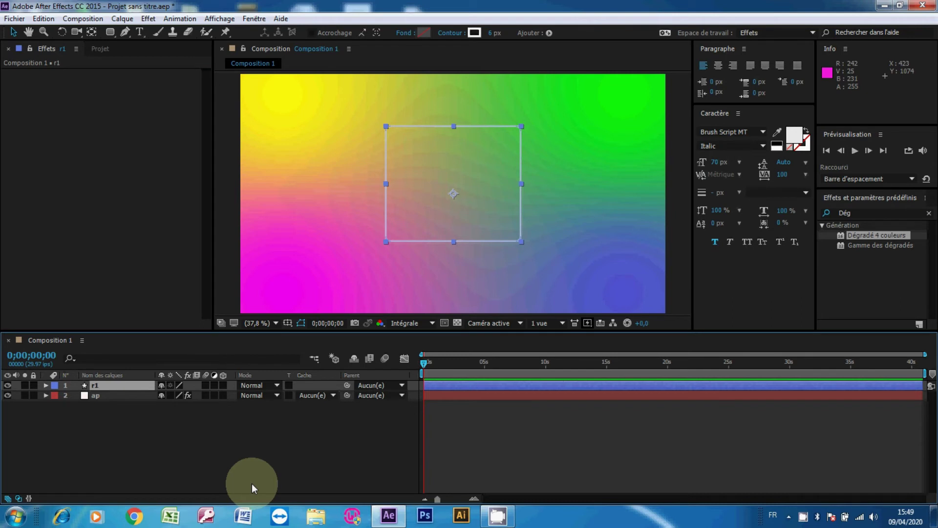
Step: Add Raccorder les tracés to the r1 layer and enable keyframing for its Début, Fin and Décalage at 0;00;00;00
left_click(46, 385)
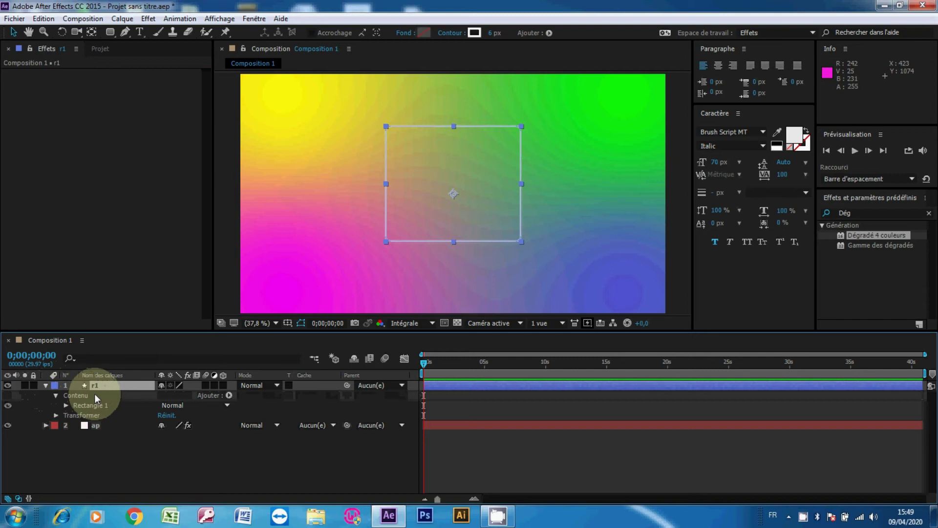
left_click(228, 395)
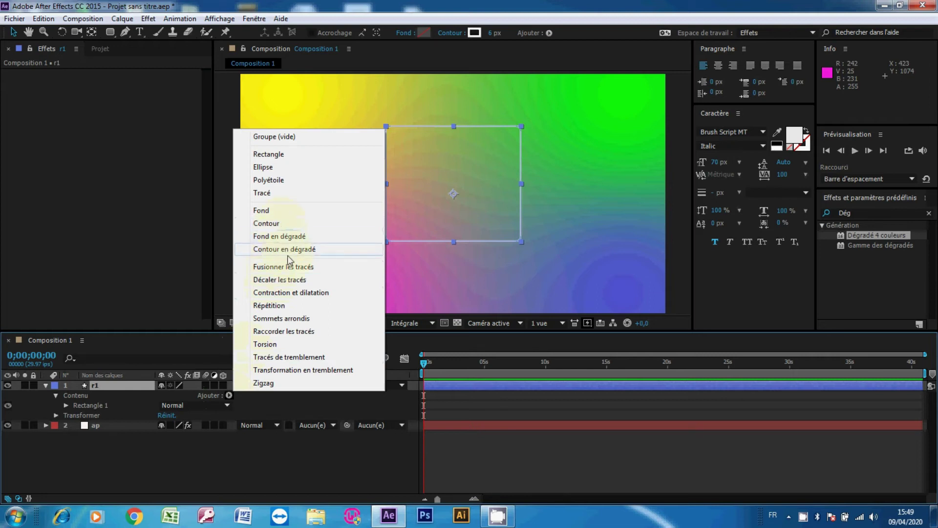
left_click(295, 331)
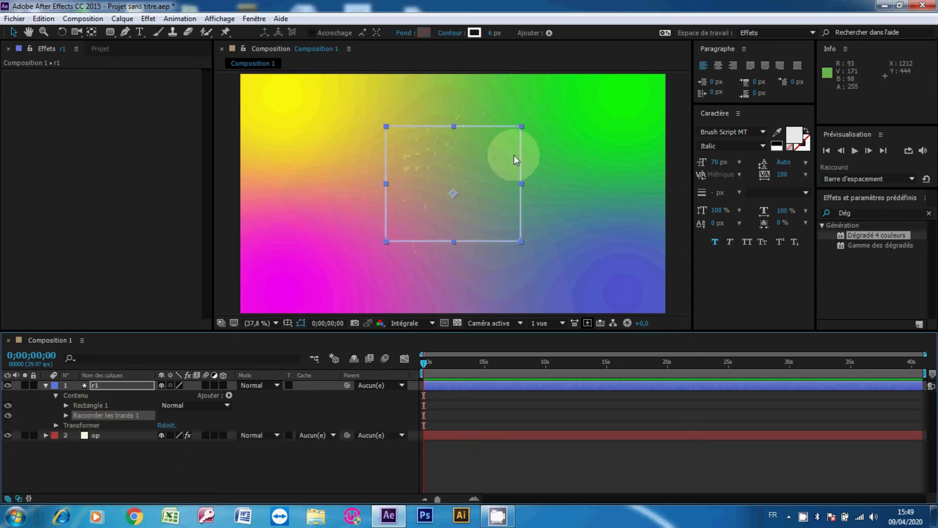
left_click(67, 415)
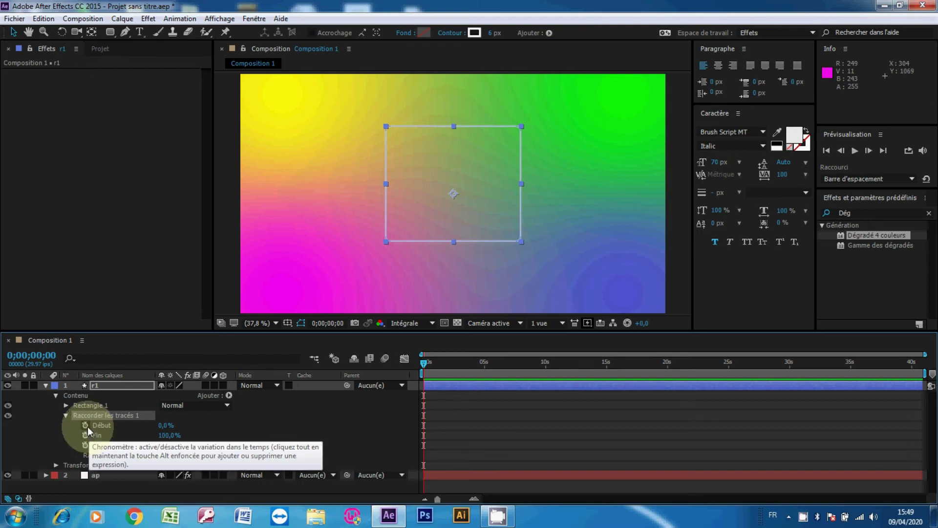
left_click(86, 425)
left_click(86, 435)
left_click(85, 445)
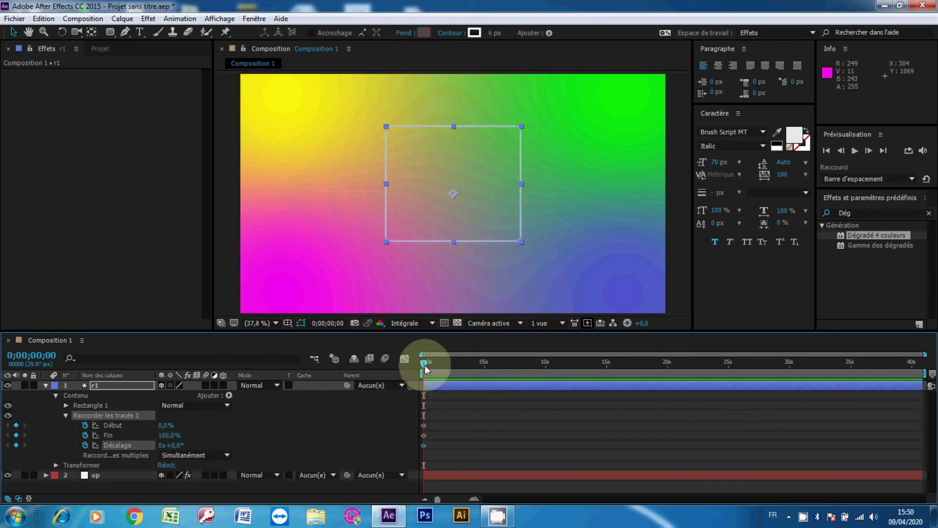
Step: At 0;00;00;26, keyframe Raccorder les tracés with Début 97 %, Fin 0 % and Décalage 0x+30°
left_click_drag(425, 370, 435, 367)
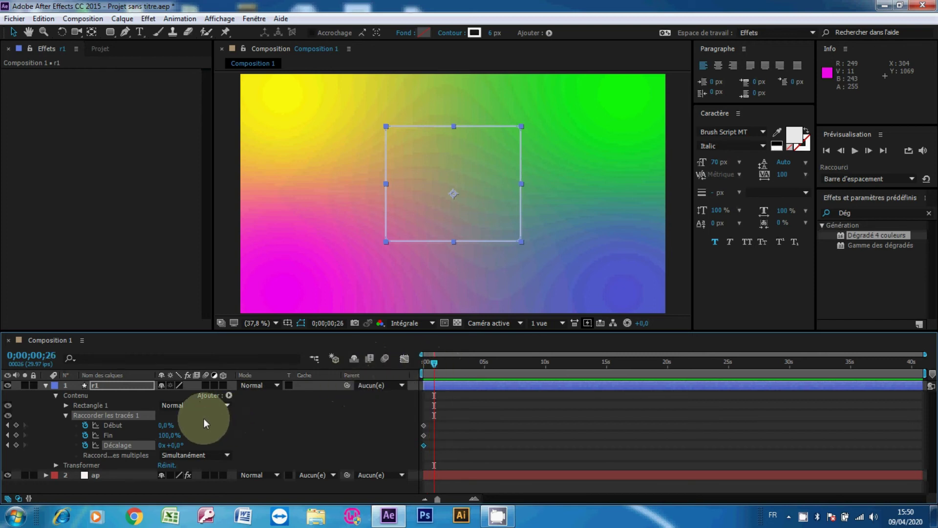
left_click_drag(166, 430, 344, 434)
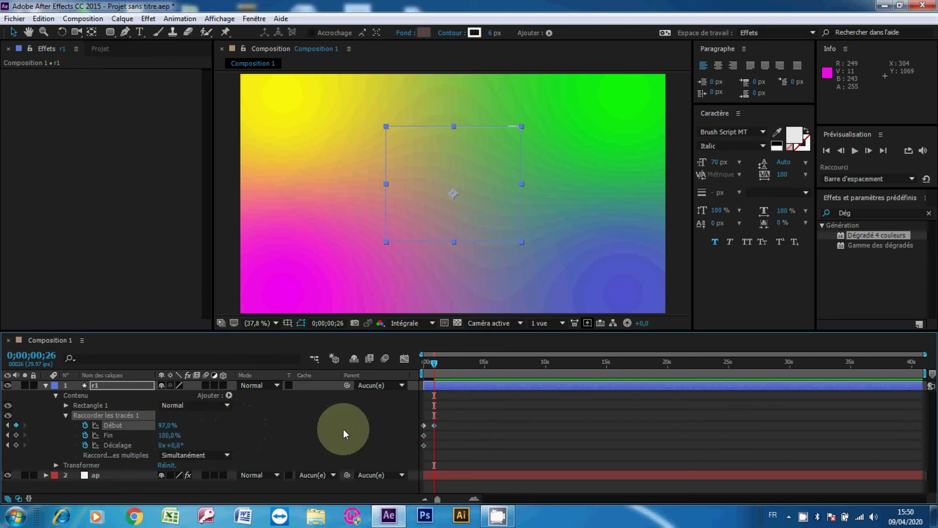
left_click(434, 426)
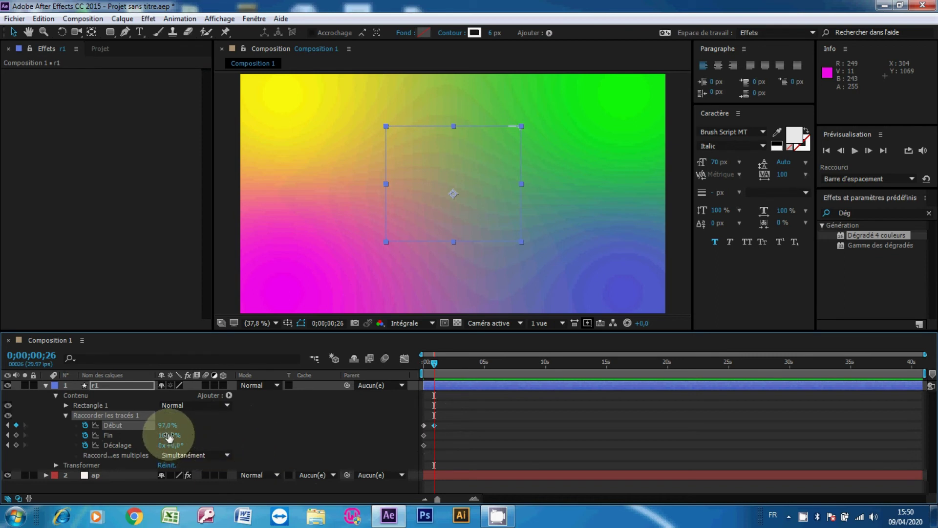
left_click_drag(168, 437, 95, 432)
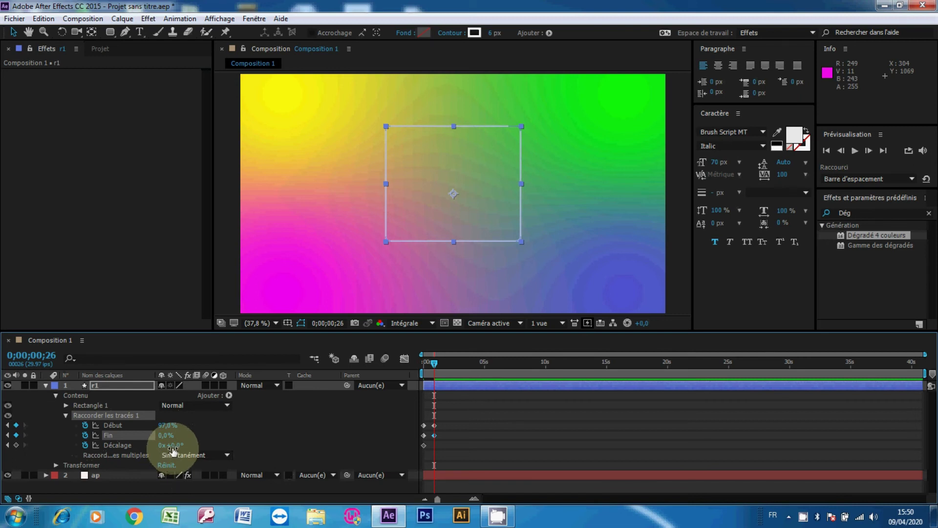
left_click_drag(172, 449, 194, 445)
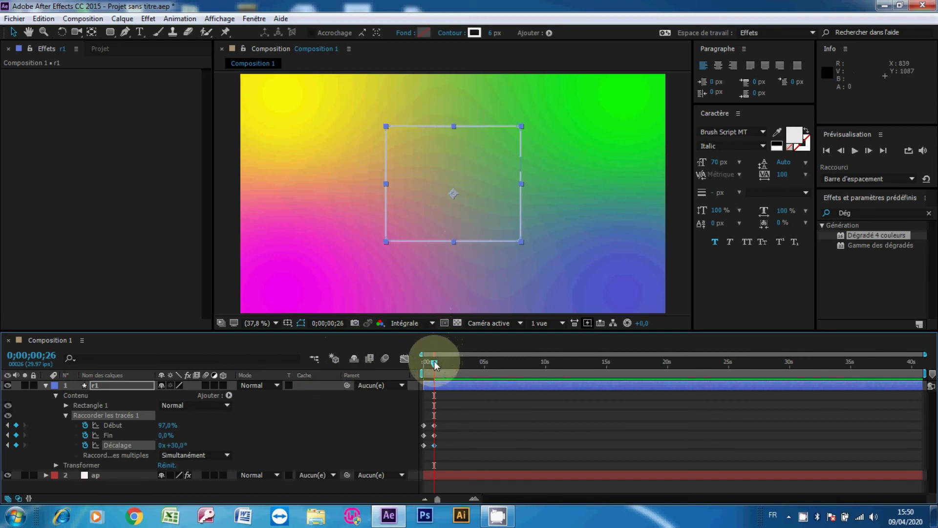
Step: Preview the rectangle's outline animation from the start and return the playhead to 0;00;00;00
left_click_drag(435, 365, 421, 365)
key("space")
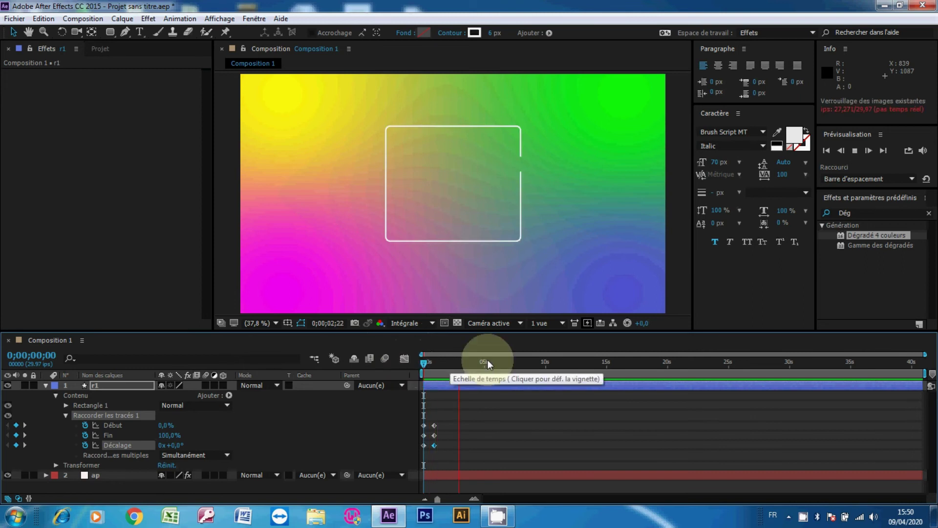
key("space")
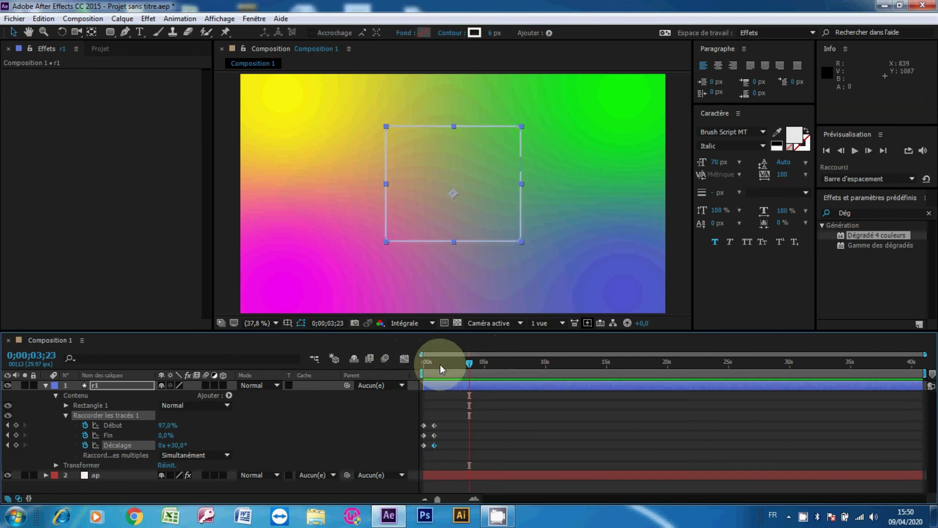
left_click_drag(469, 367, 424, 388)
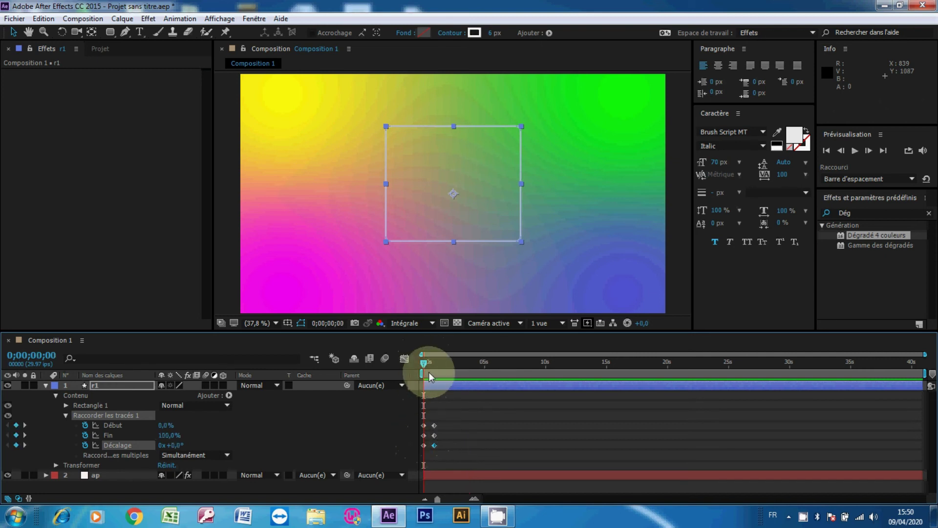
Step: At 0;00;00;25, set the Début value of r1's Raccorder les tracés to 99 %
left_click_drag(425, 368, 437, 373)
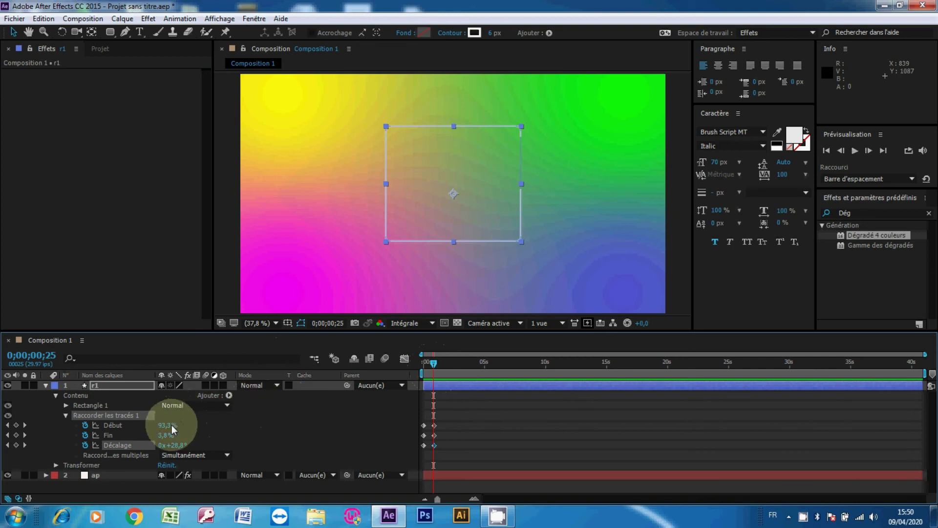
left_click_drag(171, 429, 193, 430)
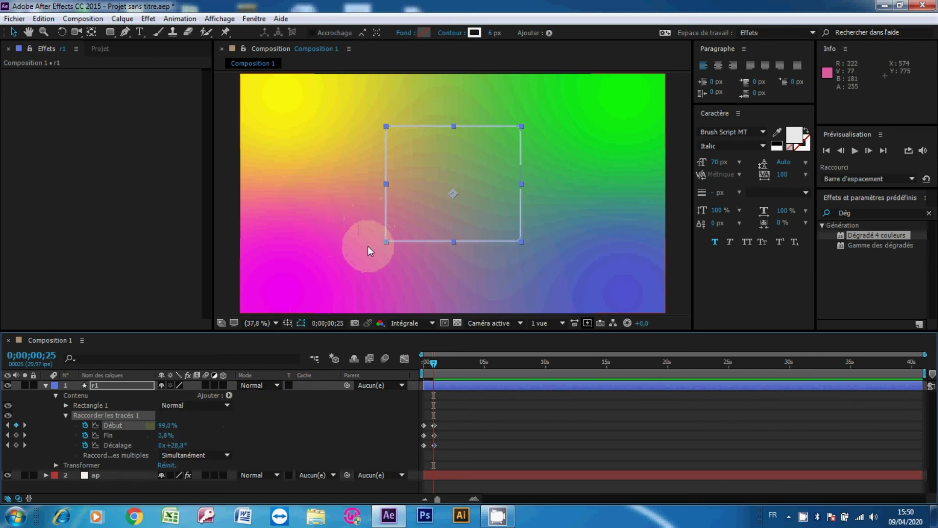
left_click(541, 167)
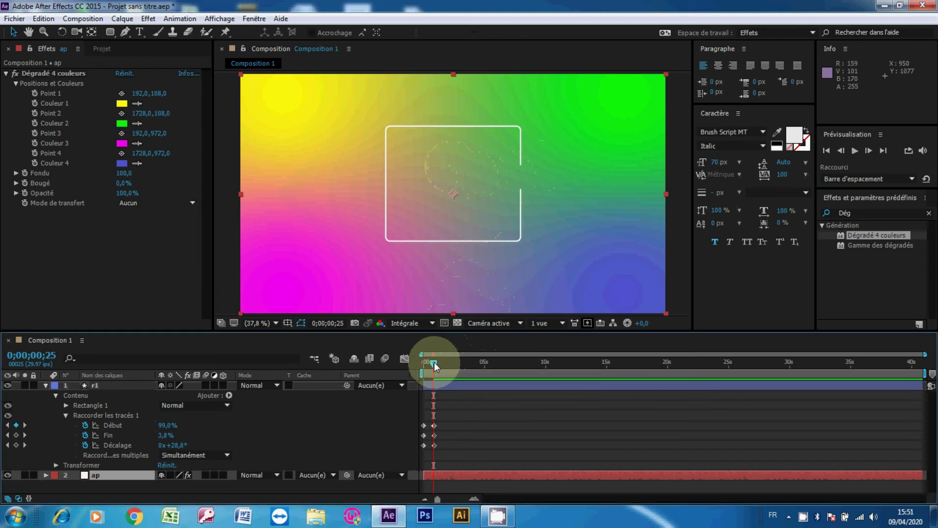
Step: Replay the adjusted outline animation from the start of the composition and stop it at about two seconds
left_click_drag(434, 364, 417, 374)
key("space")
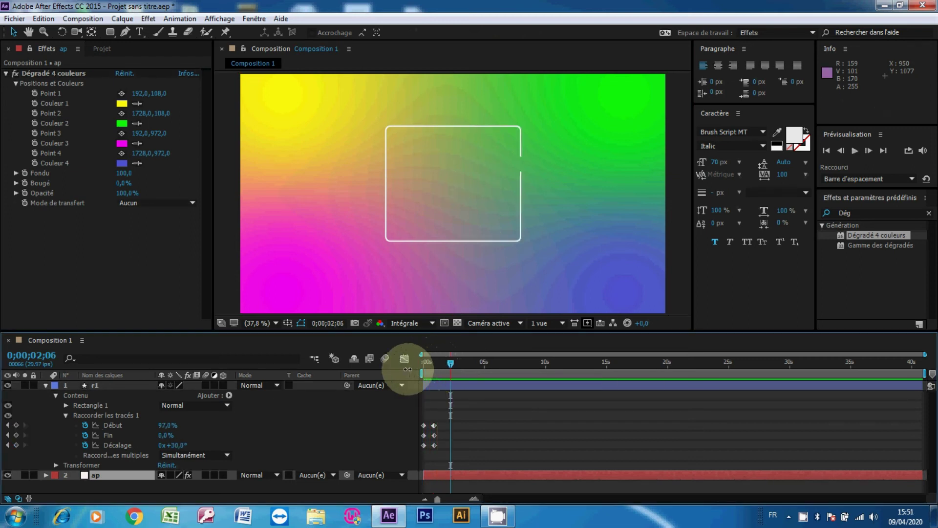
left_click(462, 271)
left_click(459, 257)
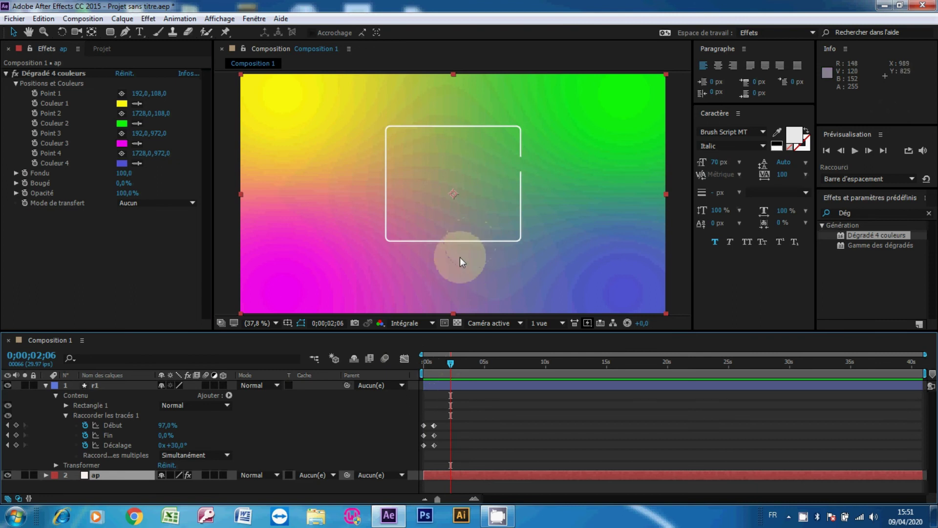
Step: Try to draw an ellipse about 305 x 330 px to the right of the rectangle with the ap layer selected
left_click(184, 81)
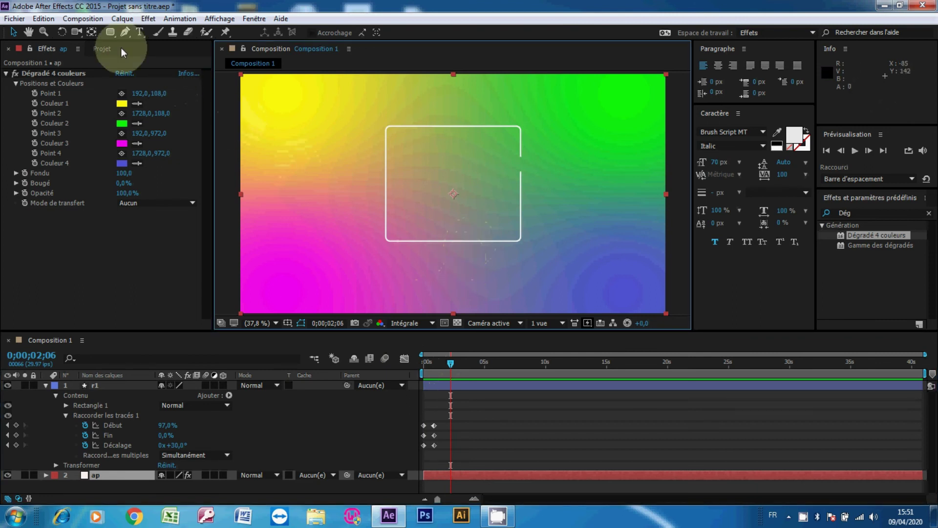
left_click(110, 32)
left_click_drag(112, 36, 143, 60)
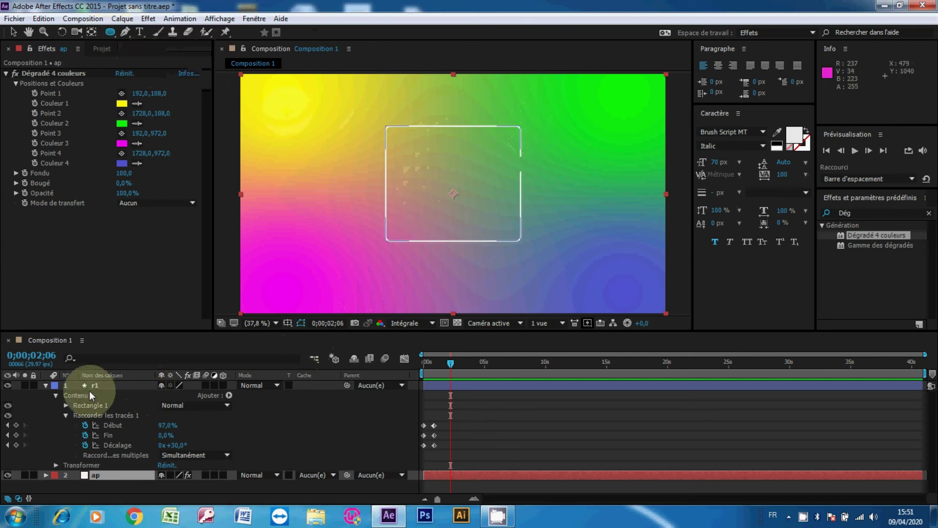
left_click(49, 387)
left_click(47, 386)
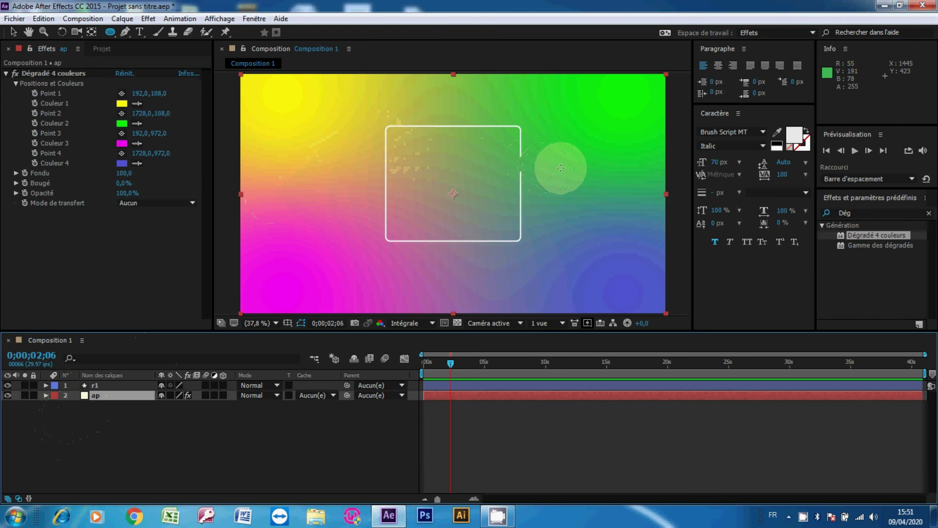
mouse_move(561, 167)
left_mouse_down()
mouse_move(597, 194)
mouse_move(618, 242)
mouse_move(628, 241)
left_mouse_up()
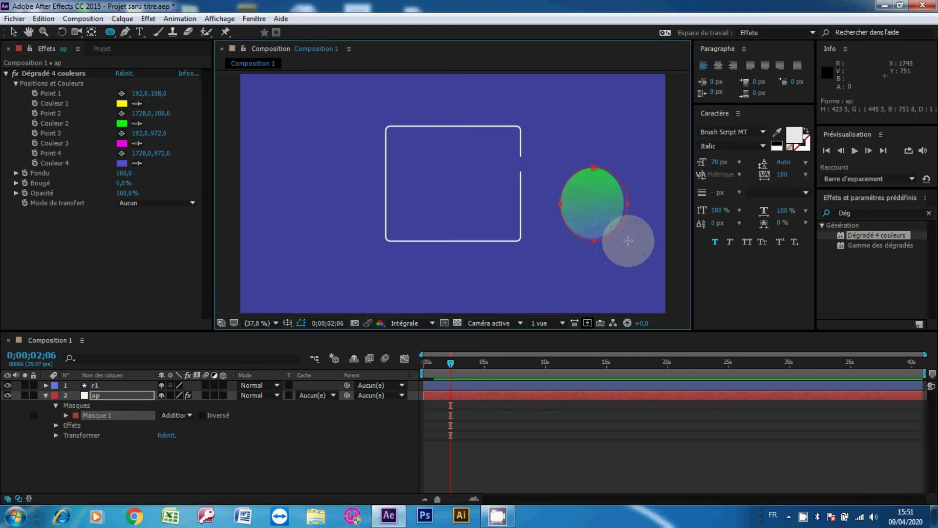
key("ctrl+z")
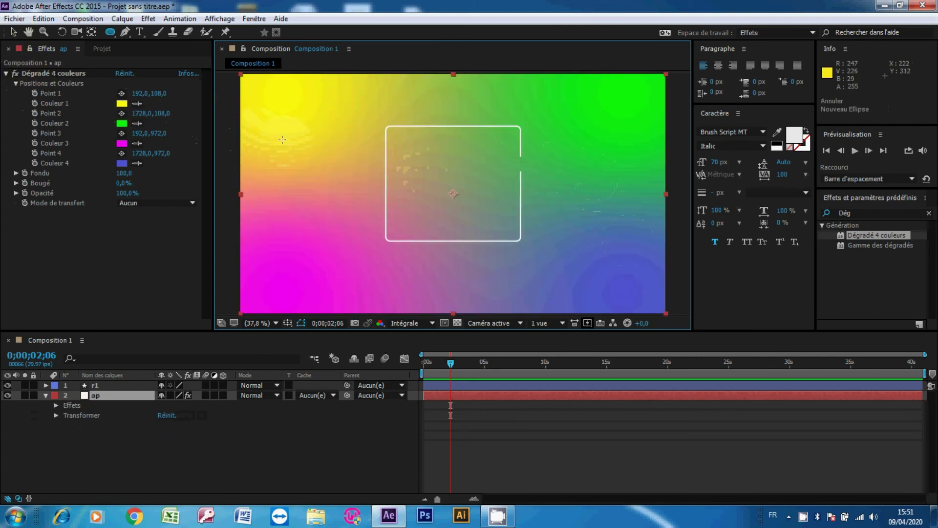
left_click(12, 33)
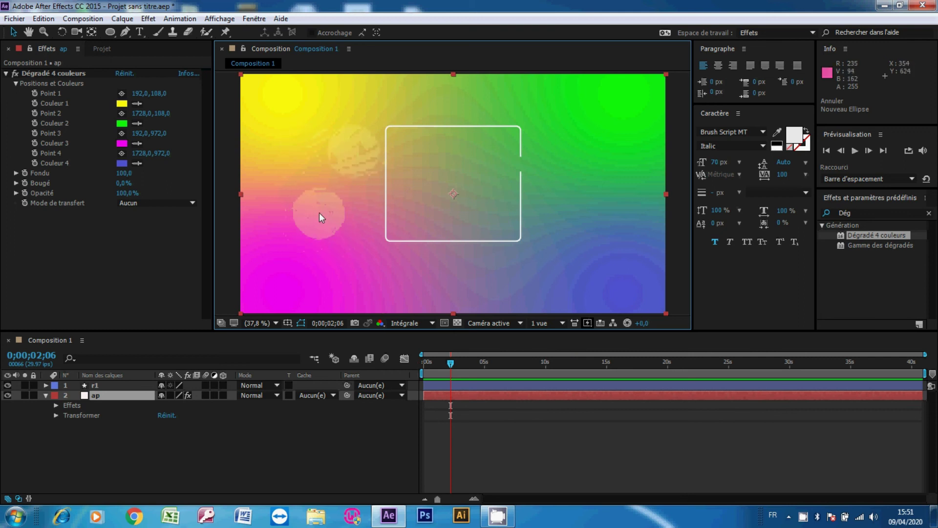
Step: Try to draw a larger ellipse, about 545 x 595 px, on the ap layer overlapping the rectangle's left side
left_click(110, 34)
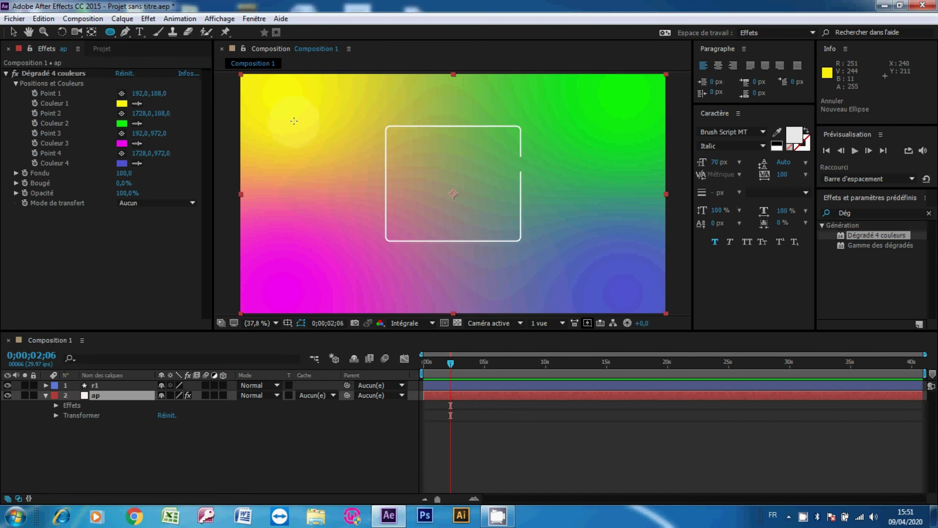
left_click_drag(295, 121, 414, 252)
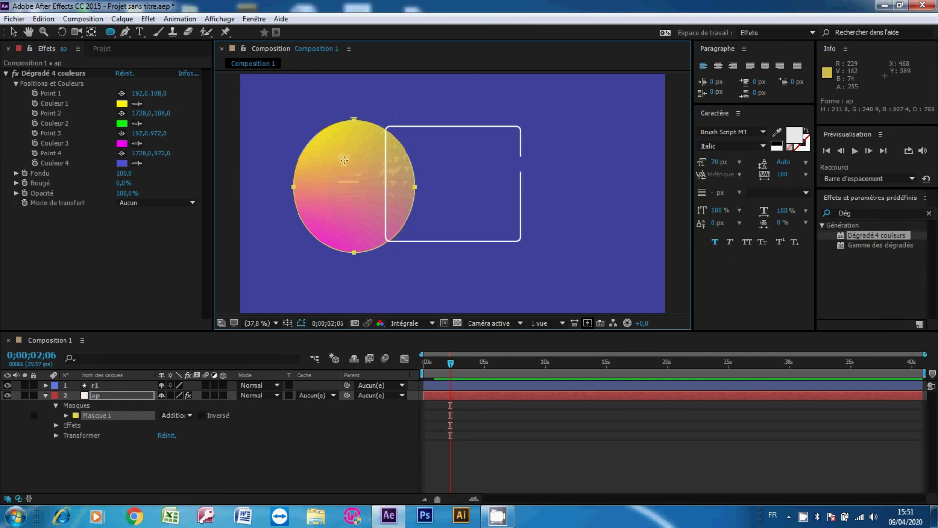
key("ctrl+z")
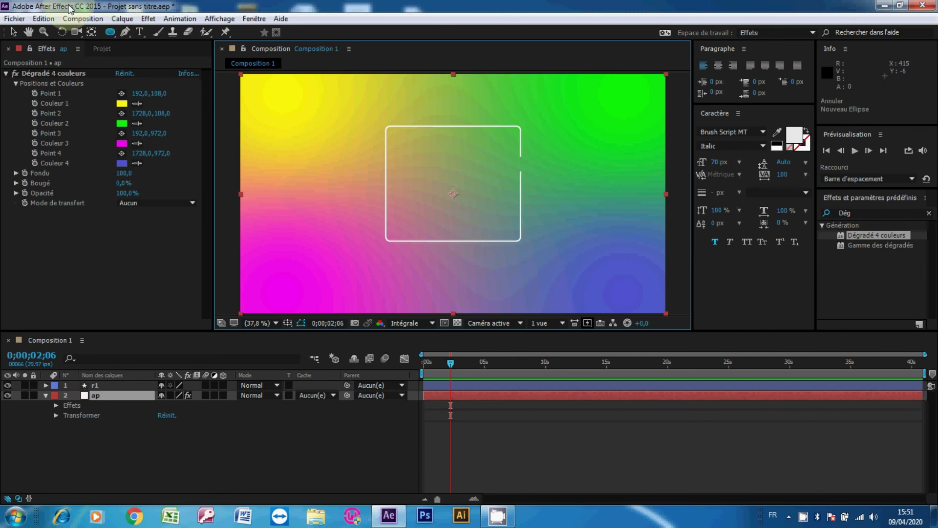
left_click(13, 32)
left_click(161, 330)
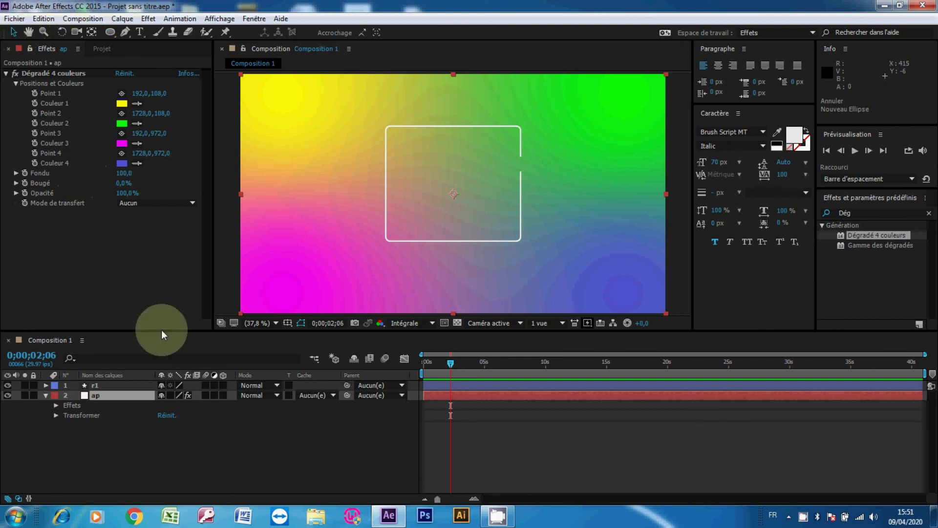
Step: With no layer selected, draw a white-outlined circle about 355 x 360 px to the right of the rectangle and rename its layer c1
left_click(195, 432)
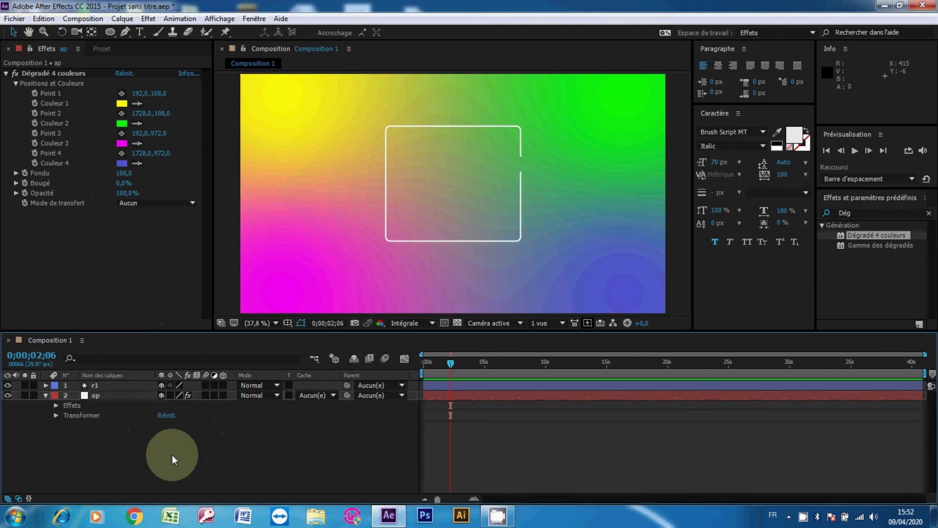
left_click(113, 398)
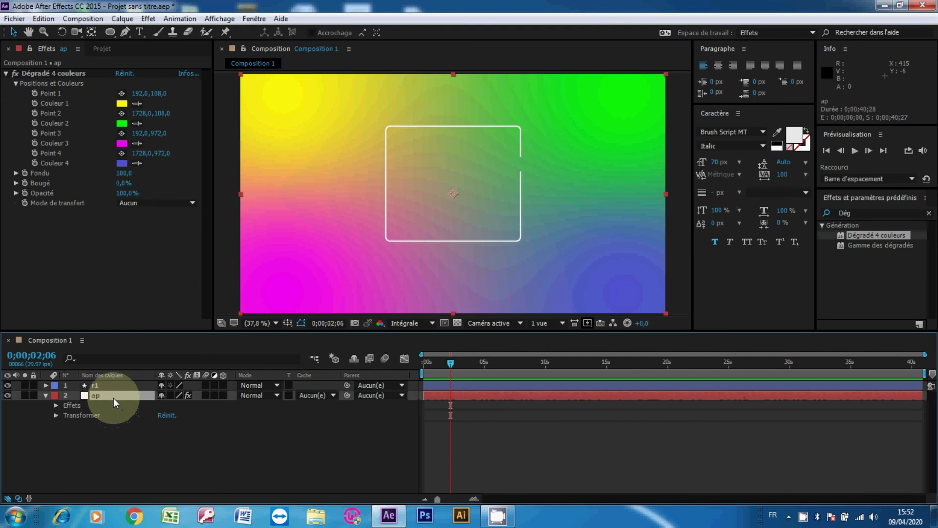
left_click(148, 447)
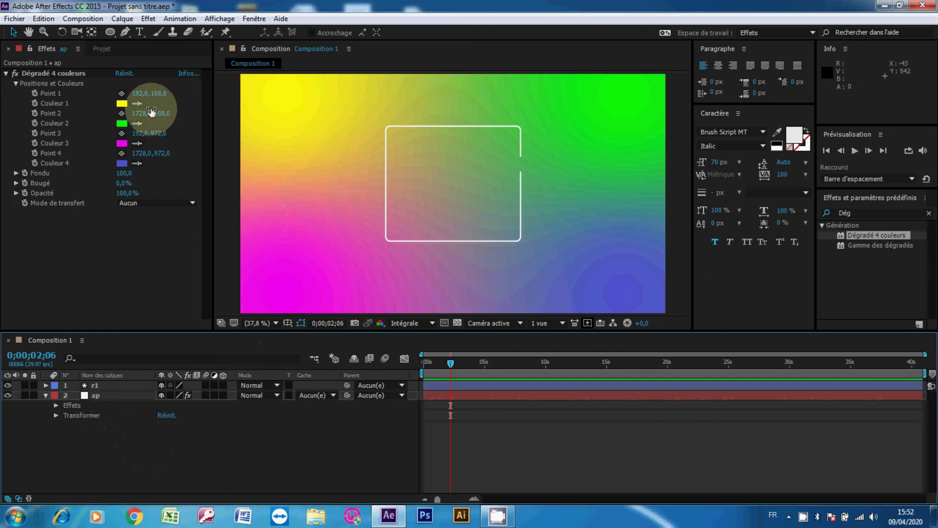
left_click(114, 34)
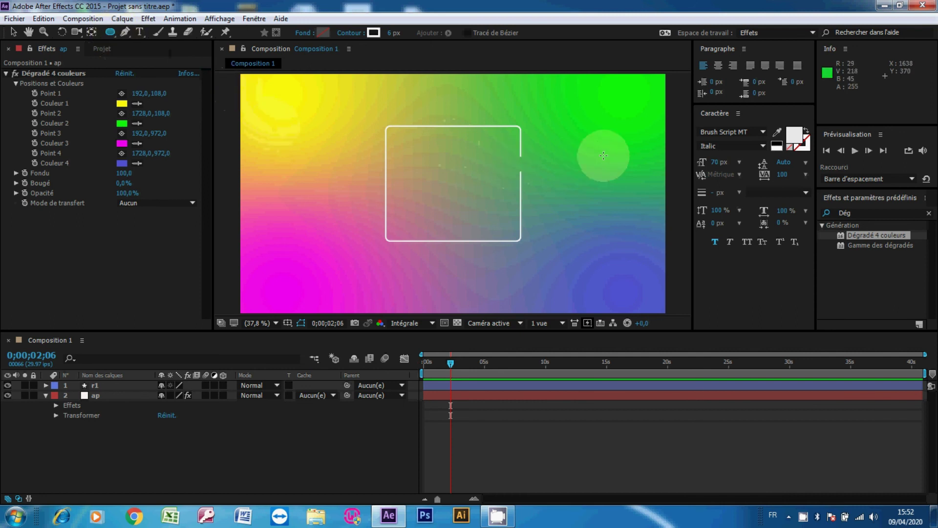
left_click_drag(563, 153, 642, 232)
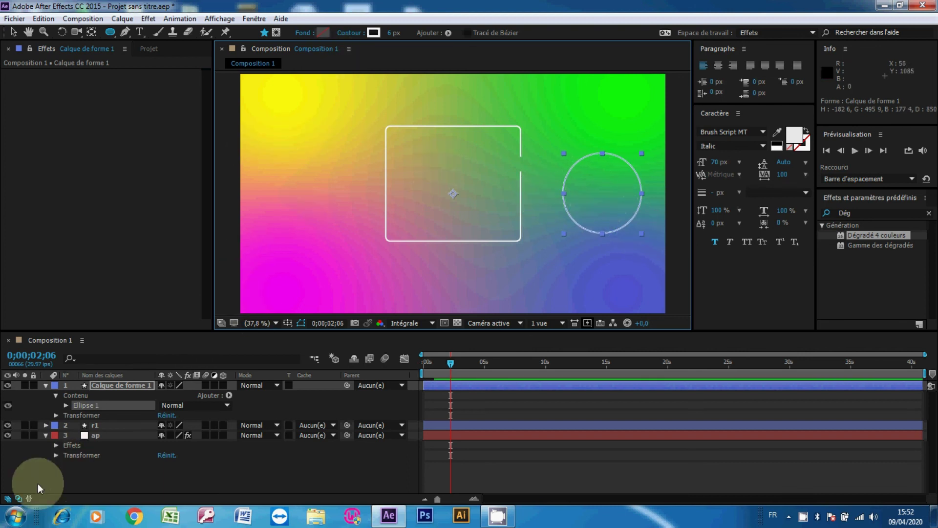
type("c1")
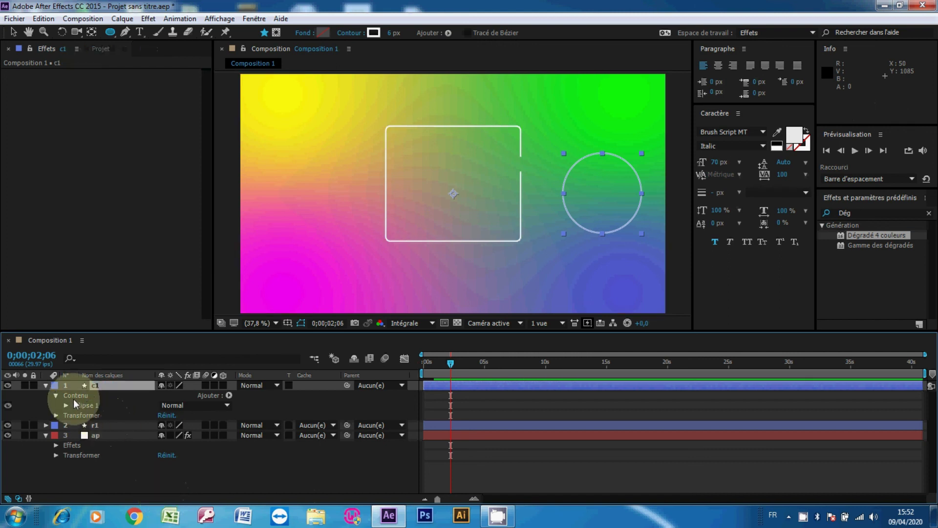
Step: Add a Raccorder les tracés operation to the c1 layer and expand its properties
left_click(229, 395)
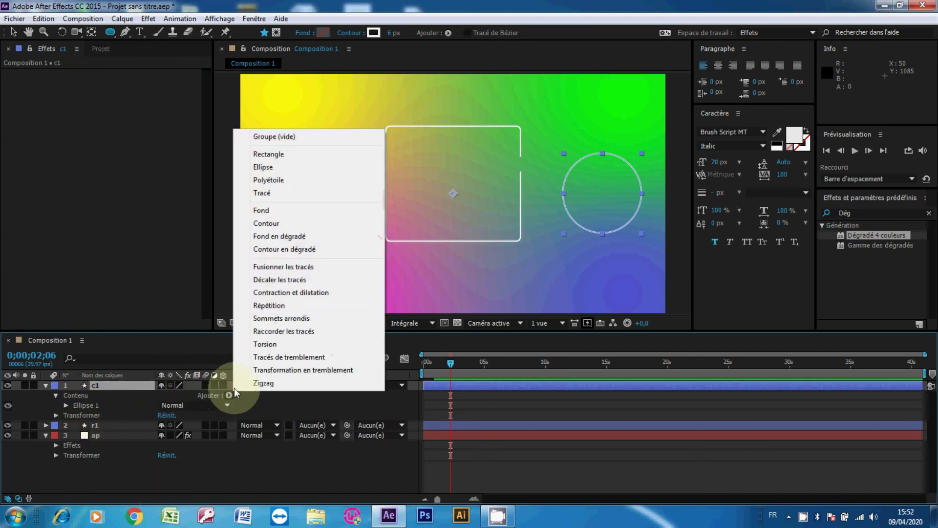
left_click(301, 331)
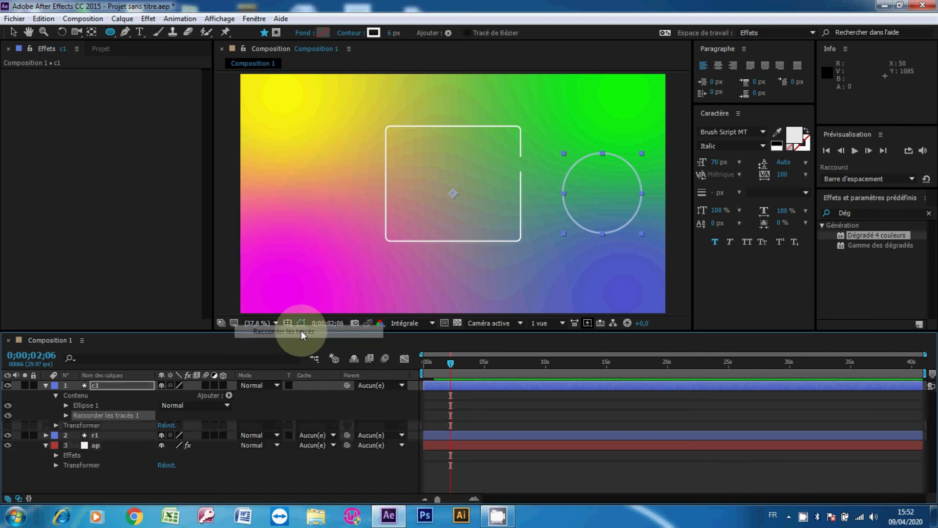
left_click(66, 415)
left_click(85, 425)
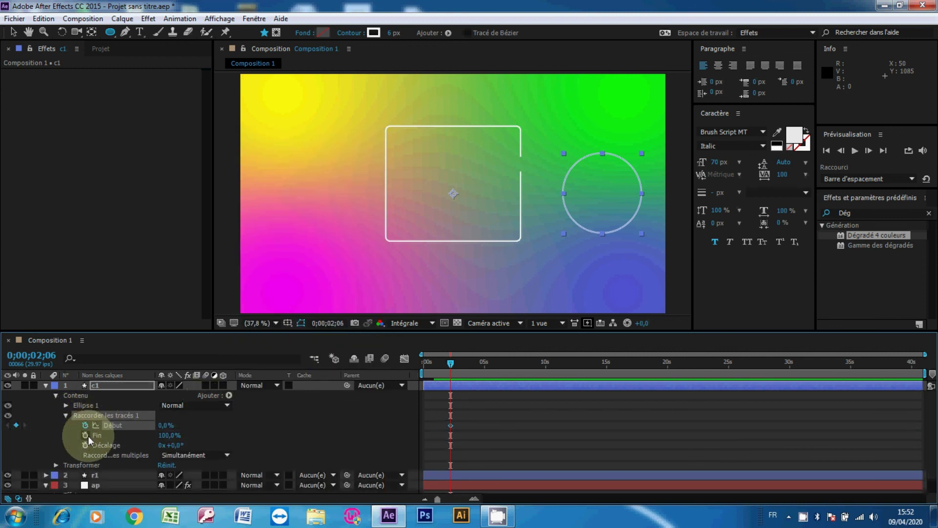
left_click(87, 435)
key("ctrl+z")
key("ctrl+z")
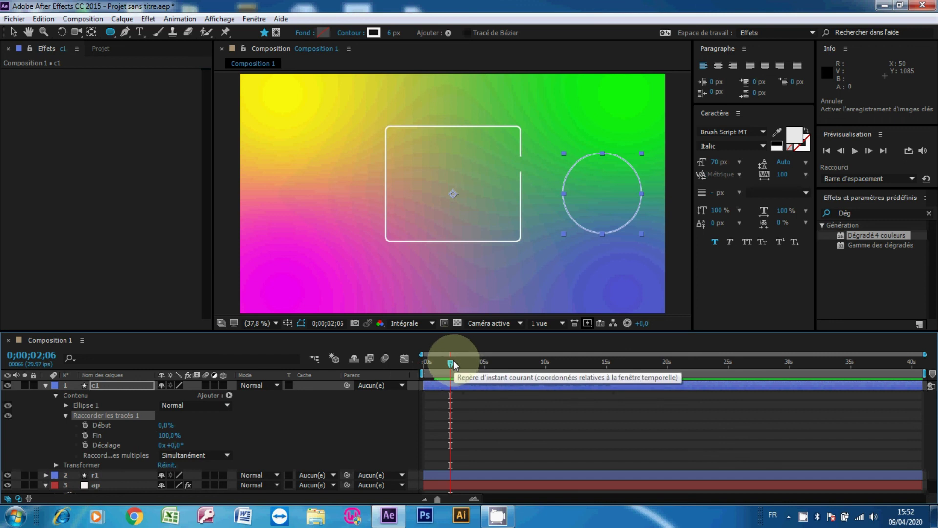
Step: At 0;00;00;29, enable keyframing for Début, Fin and Décalage in c1's Raccorder les tracés
left_click_drag(456, 363, 436, 366)
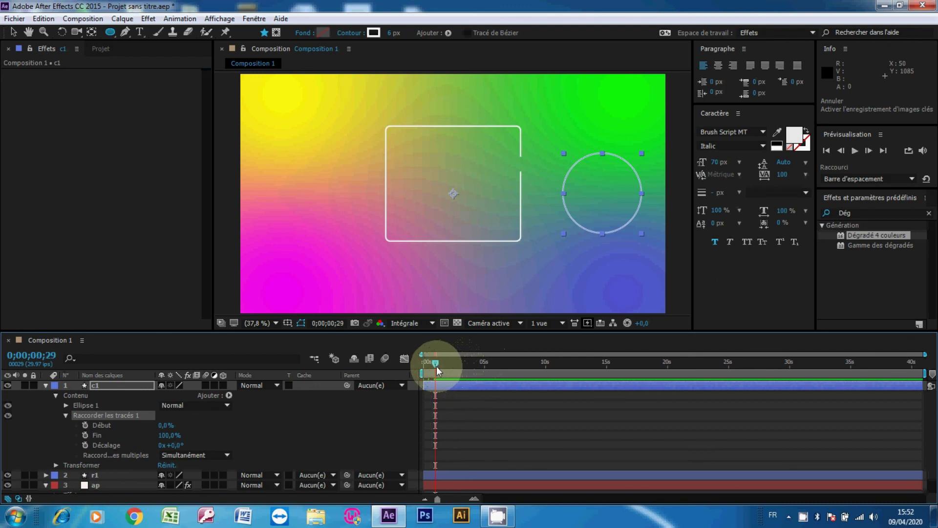
left_click(84, 425)
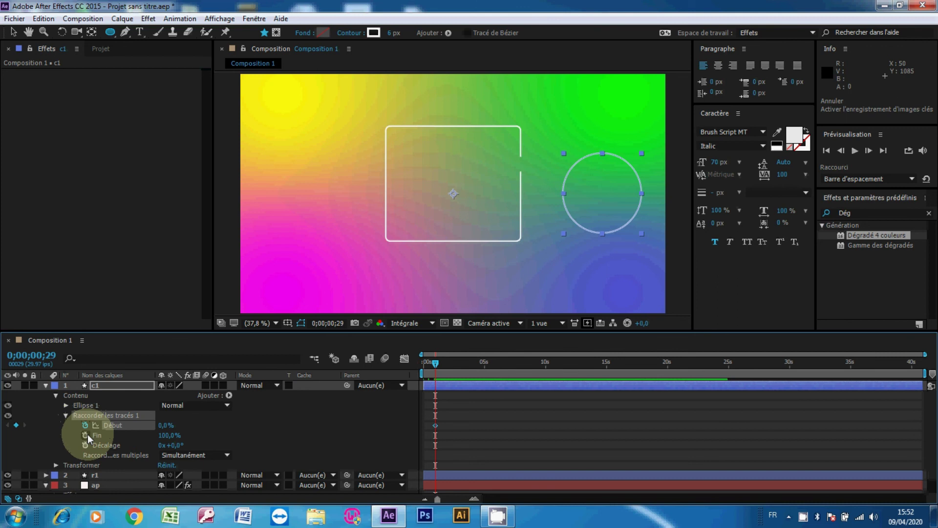
left_click(86, 435)
left_click(85, 444)
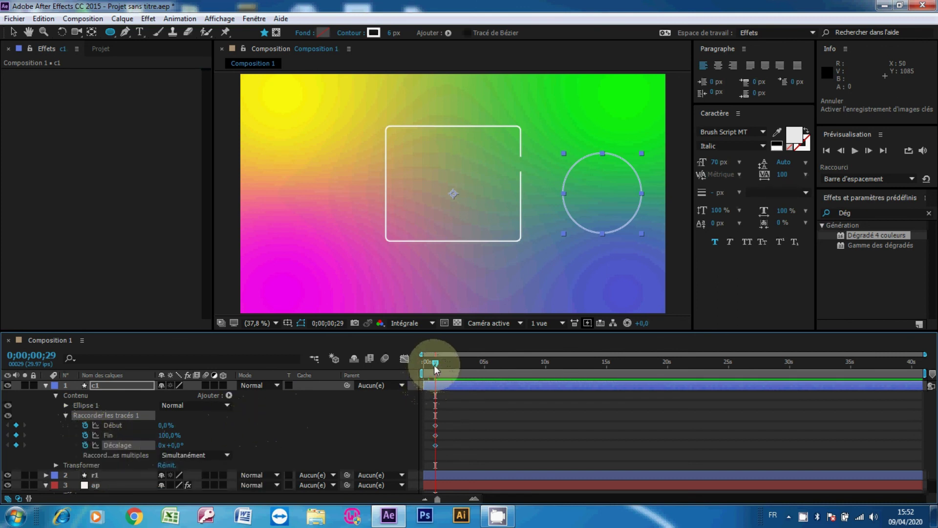
Step: At 0;00;01;20, set c1's Début to 100 %, Fin to 0 % and Décalage to 0x+67°, and preview the animation from the start
left_click_drag(435, 367, 445, 372)
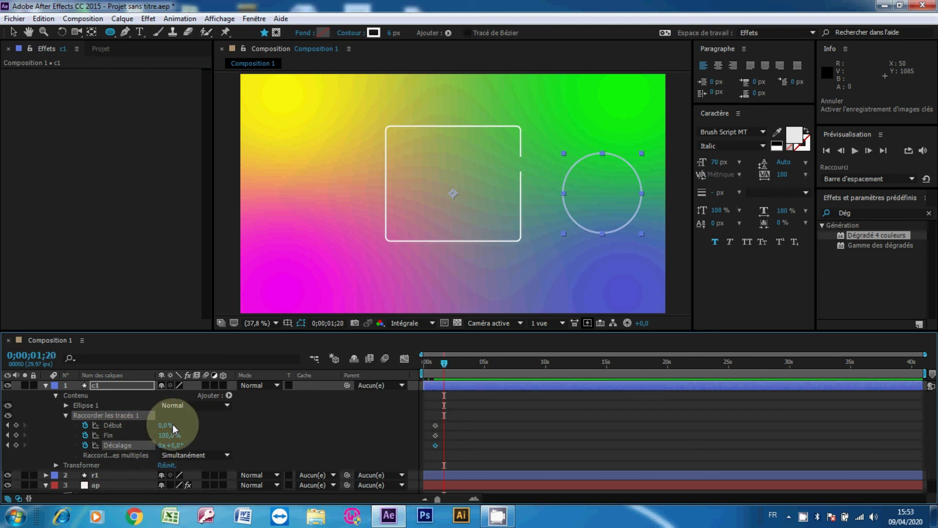
key("ctrl+v")
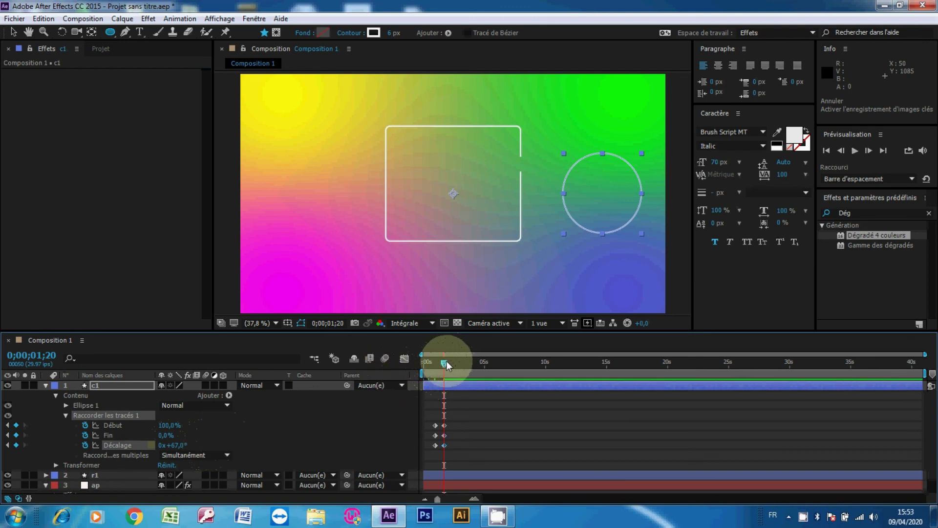
key("space")
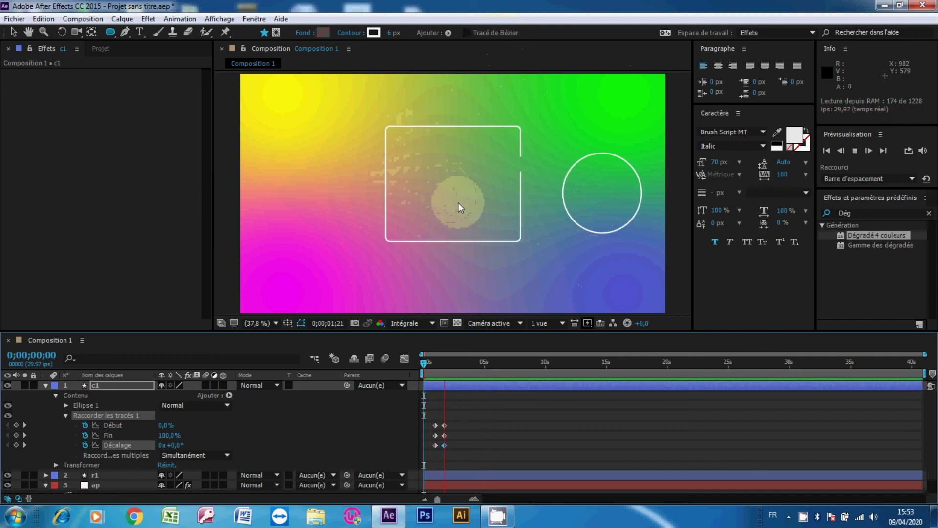
key("space")
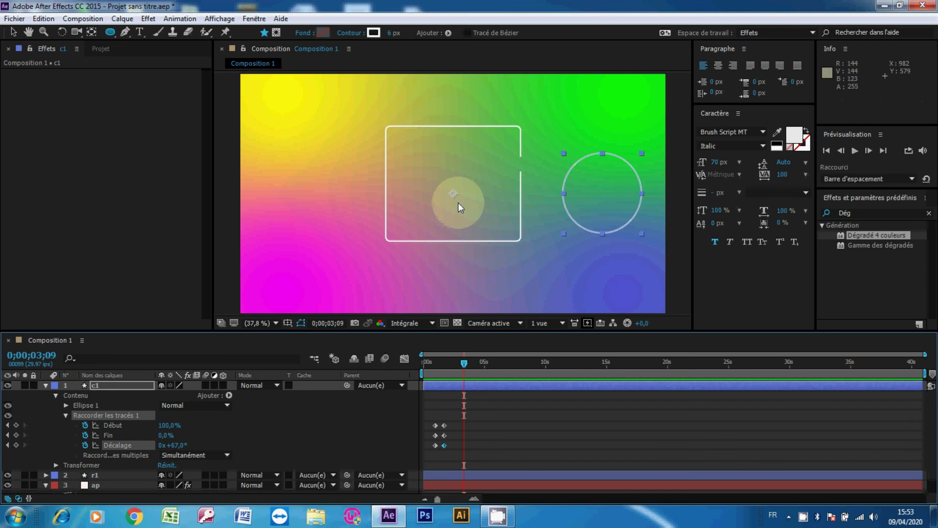